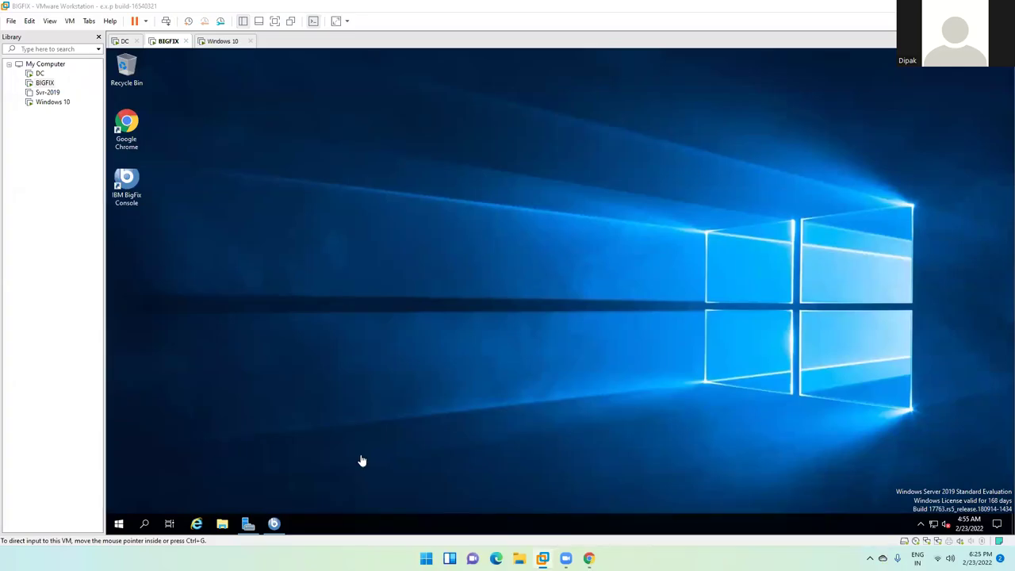
Restore the BigFix Console, quit the previously open wizard, and collapse the navigation tree
{"action": "left_click", "coordinate": [423, 237]}
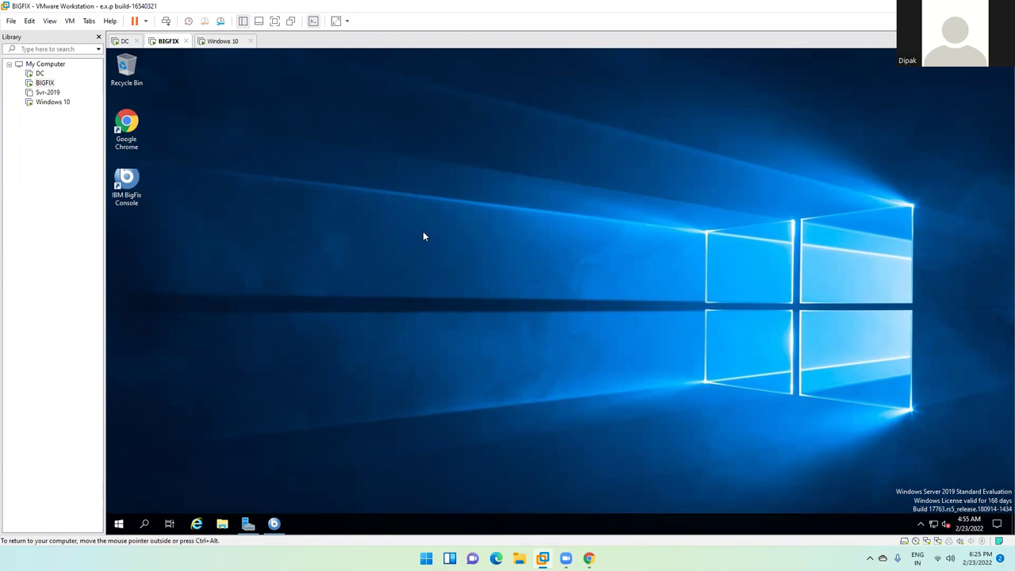
{"action": "left_click", "coordinate": [274, 523]}
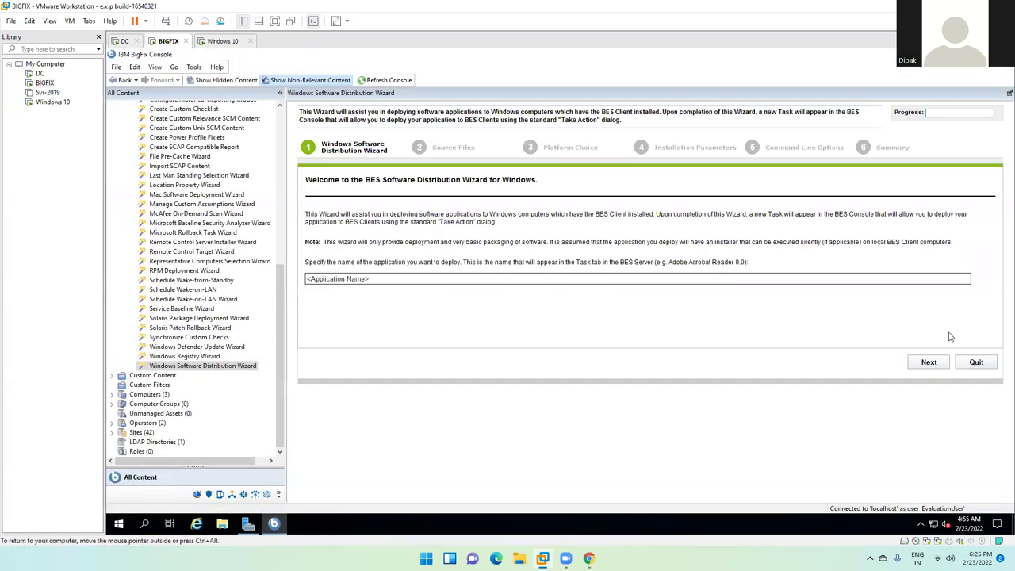
{"action": "left_click", "coordinate": [974, 361]}
{"action": "scroll", "coordinate": [206, 250], "scroll_direction": "up", "scroll_amount": 10}
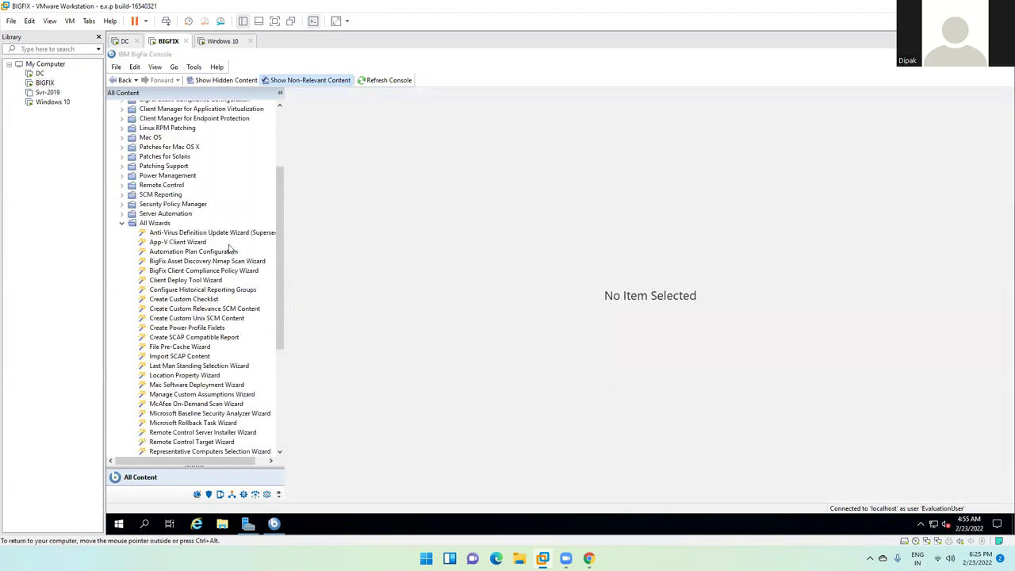
{"action": "left_click", "coordinate": [112, 105]}
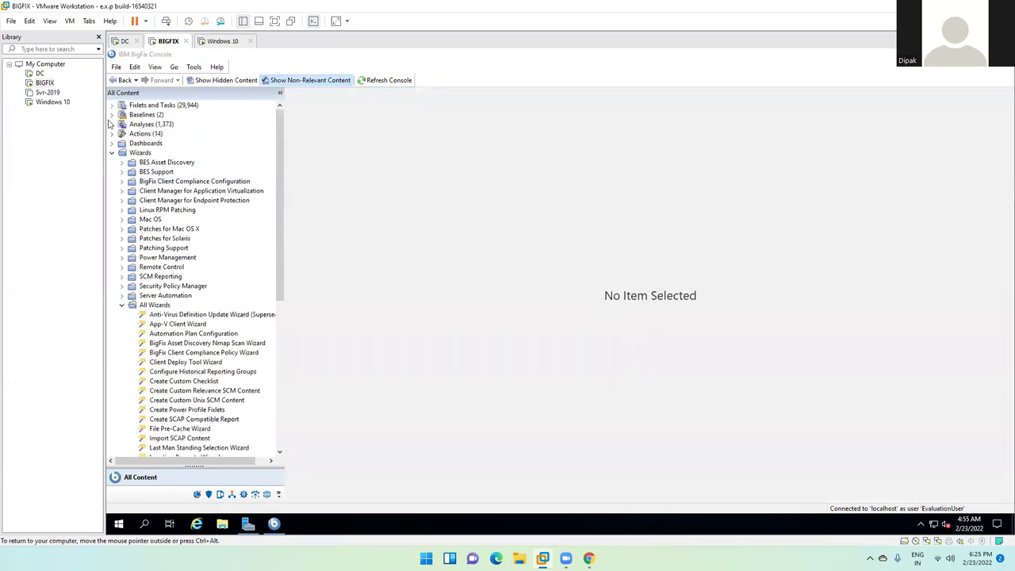
{"action": "left_click", "coordinate": [112, 153]}
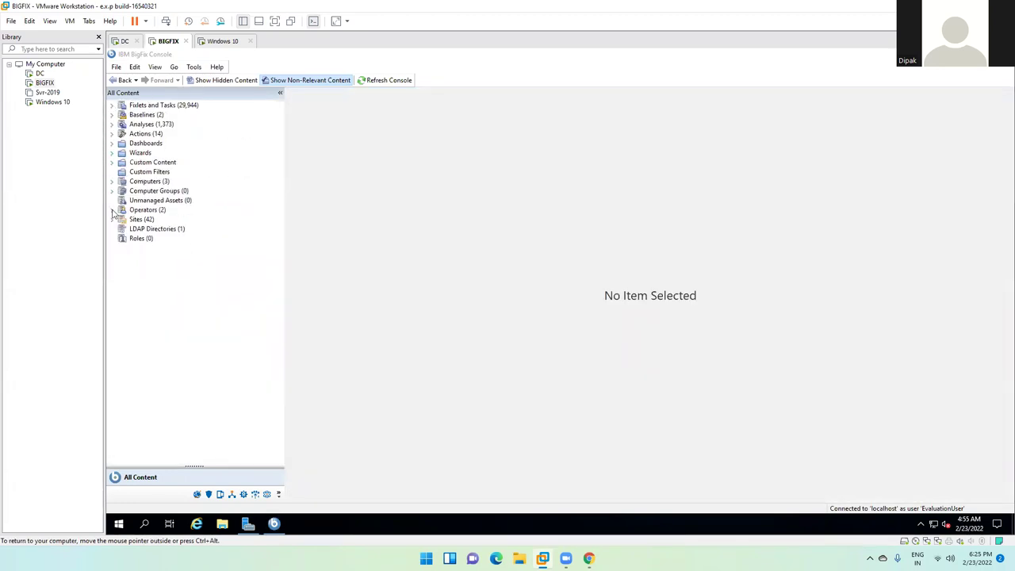
{"action": "left_click", "coordinate": [542, 220]}
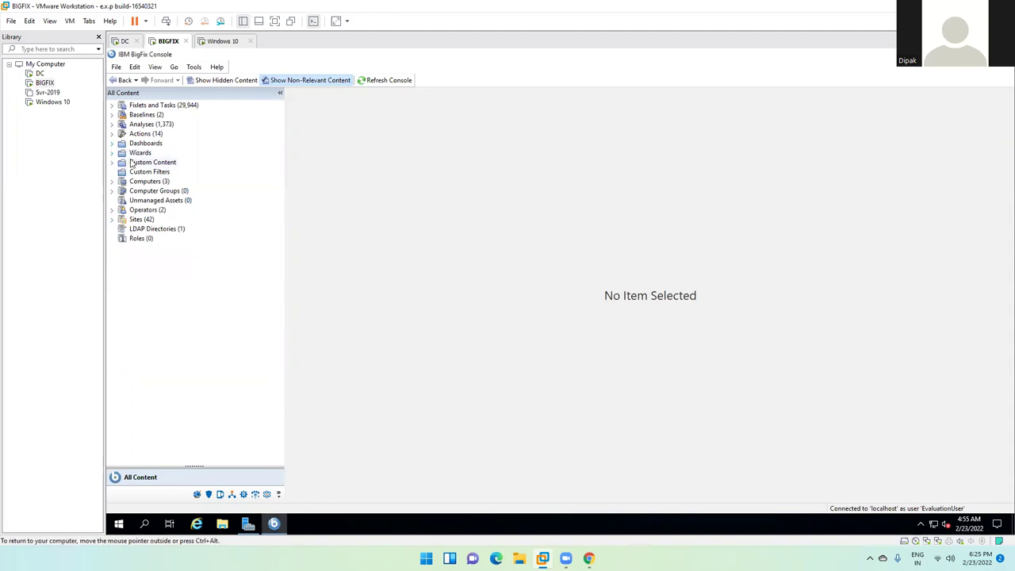
Expand Wizards > All Wizards and launch the Windows Software Distribution Wizard
{"action": "double_click", "coordinate": [135, 154]}
{"action": "double_click", "coordinate": [135, 154]}
{"action": "double_click", "coordinate": [135, 154]}
{"action": "double_click", "coordinate": [153, 305]}
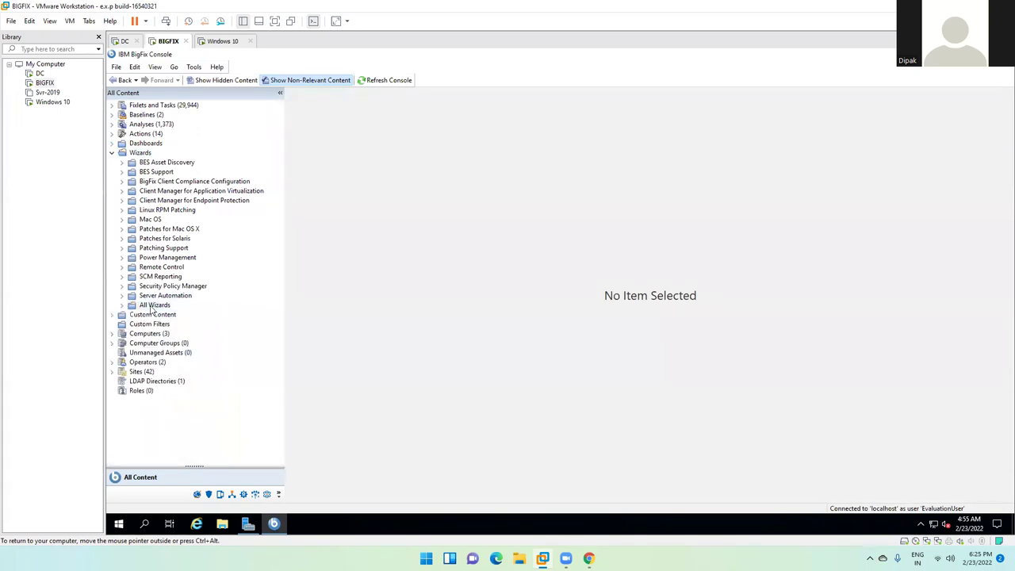
{"action": "double_click", "coordinate": [152, 306]}
{"action": "scroll", "coordinate": [191, 381], "scroll_direction": "down", "scroll_amount": 6}
{"action": "scroll", "coordinate": [191, 381], "scroll_direction": "down", "scroll_amount": 4}
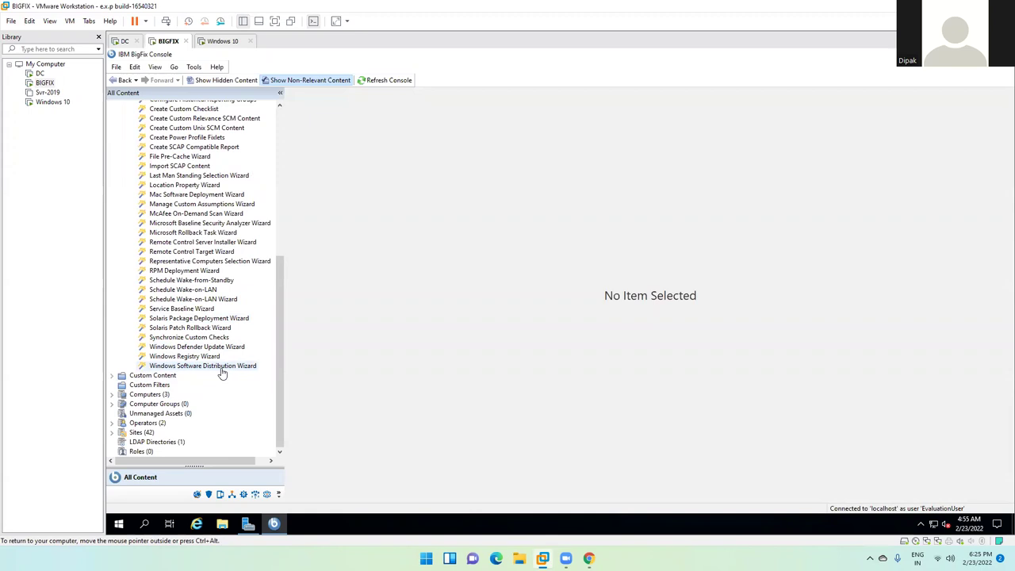
{"action": "left_click", "coordinate": [223, 367]}
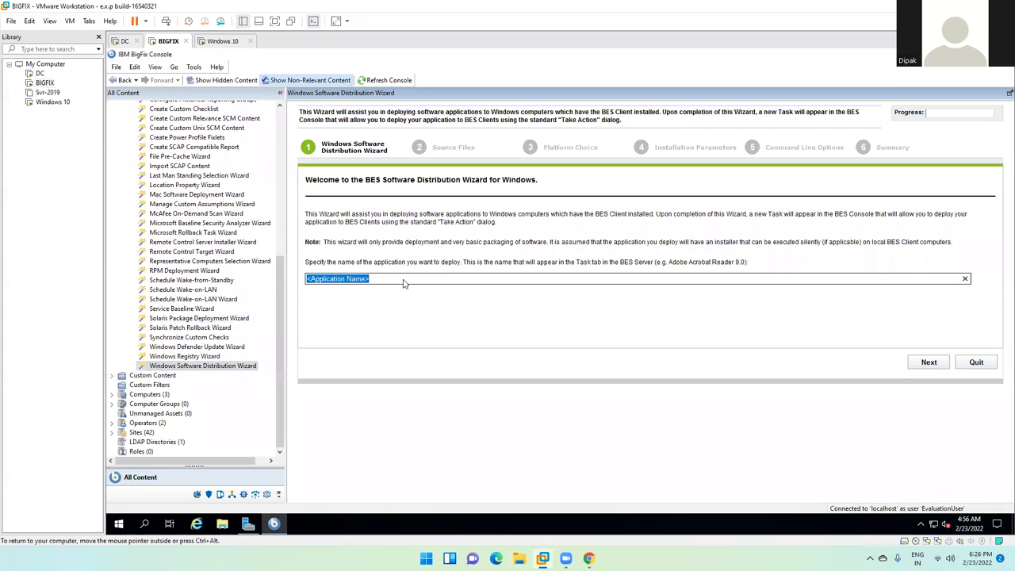
Enter '7 Zip' in the Application Name field
{"action": "type", "text": "7"}
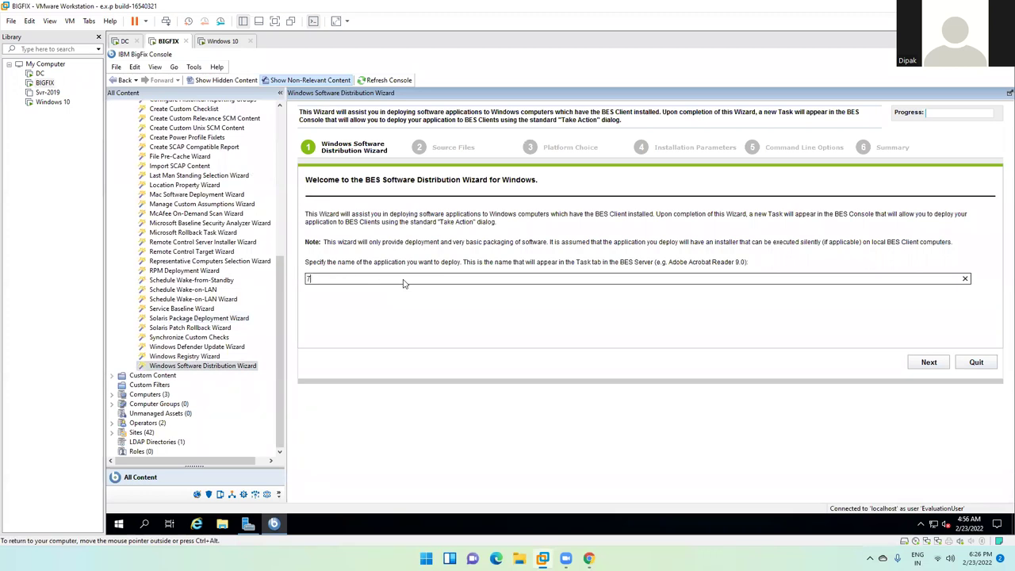
{"action": "type", "text": " Zip"}
Use the 7z2107-x64 installer file from Downloads as the package source and continue to Platform Choice
{"action": "left_click", "coordinate": [929, 363]}
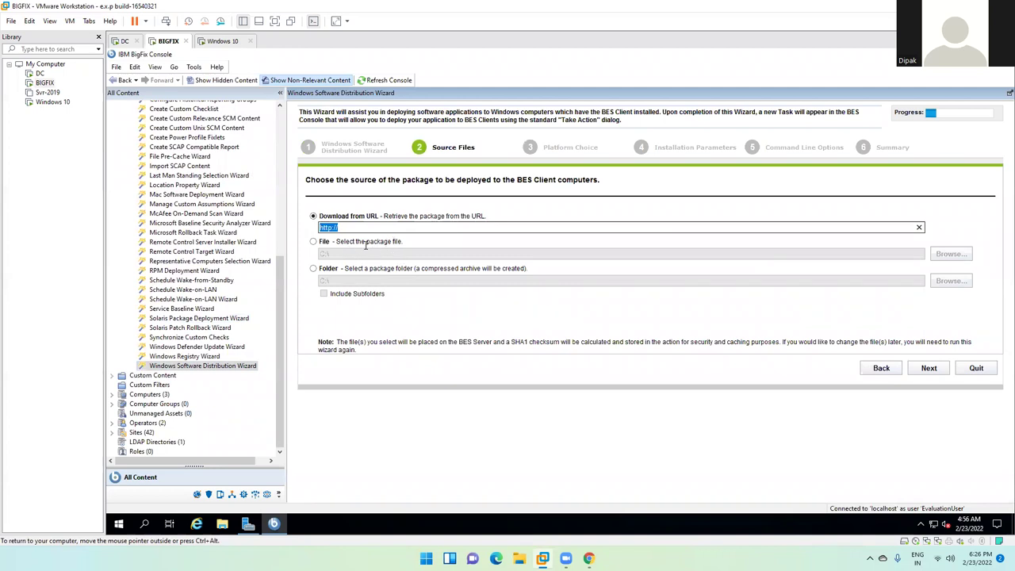
{"action": "left_click", "coordinate": [313, 242]}
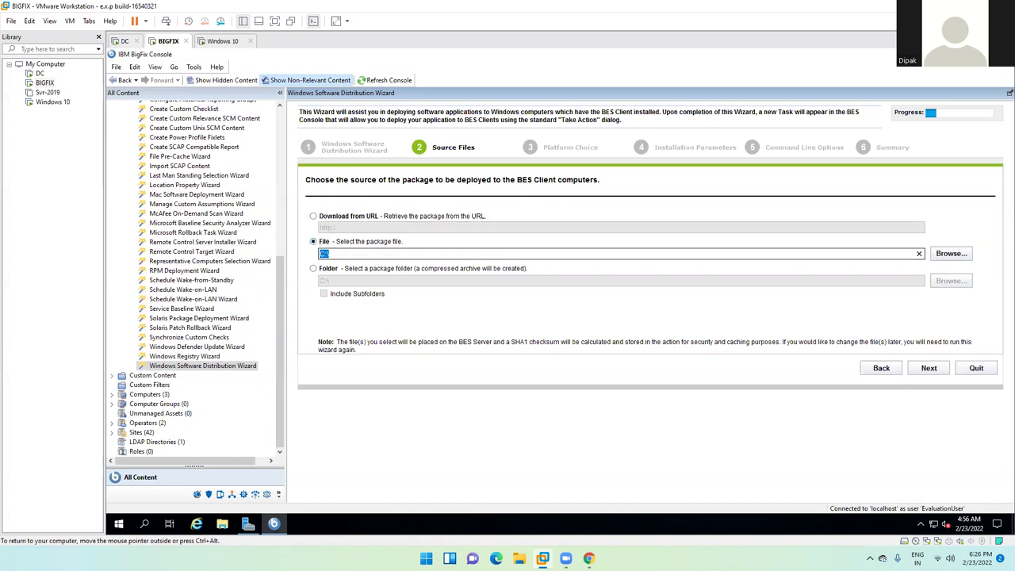
{"action": "left_click", "coordinate": [954, 253]}
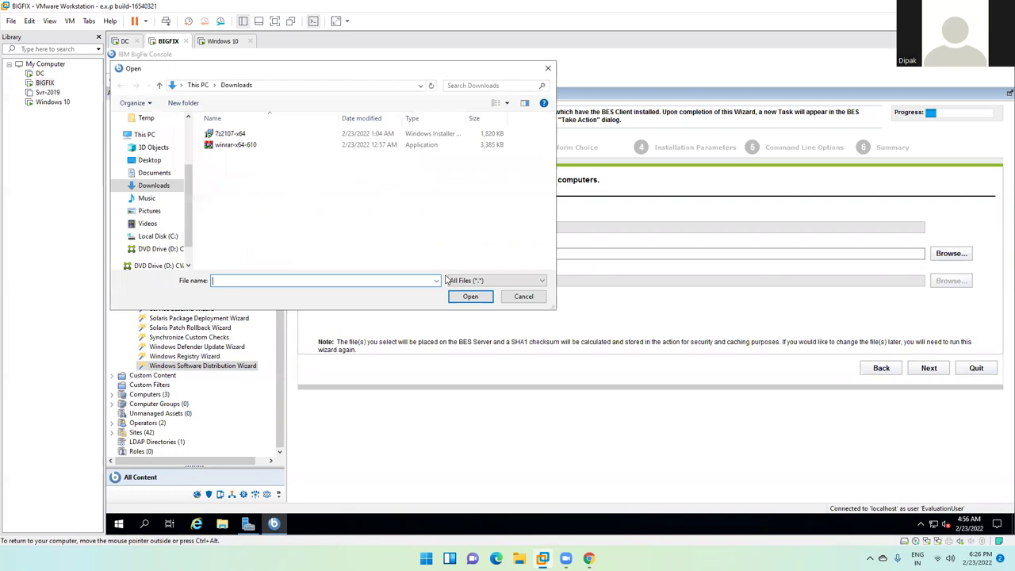
{"action": "left_click", "coordinate": [226, 134]}
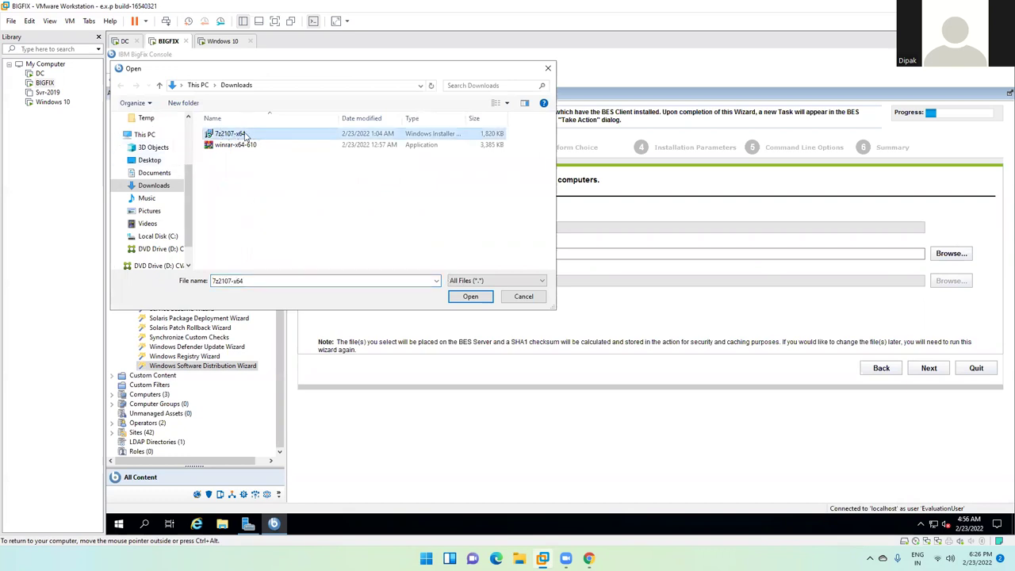
{"action": "left_click", "coordinate": [470, 300]}
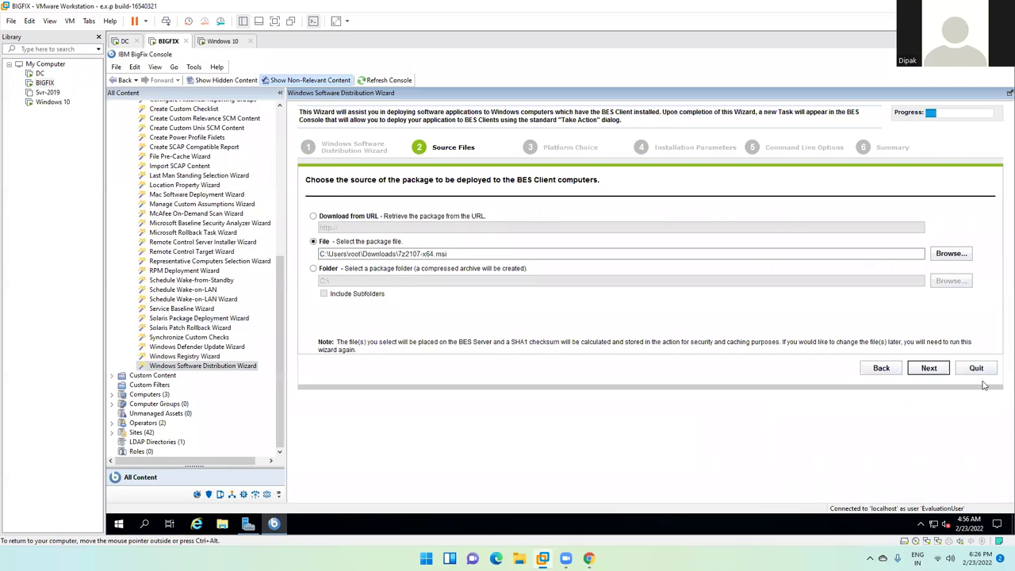
{"action": "left_click", "coordinate": [931, 370]}
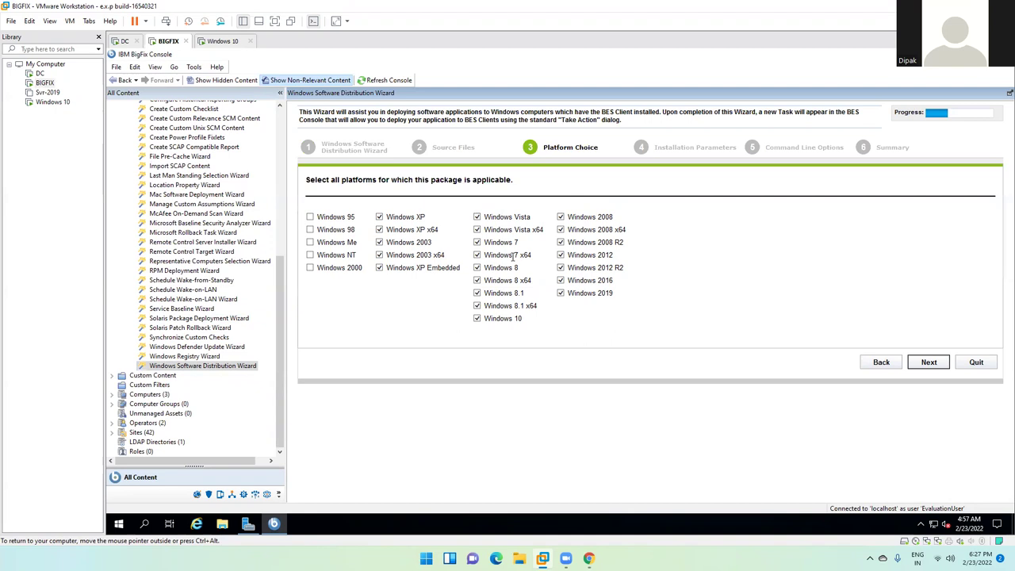
Go past Installation Parameters and check the command line reads msiexec /i 7z2107-x64.msi /qn /norestart
{"action": "left_click", "coordinate": [930, 363]}
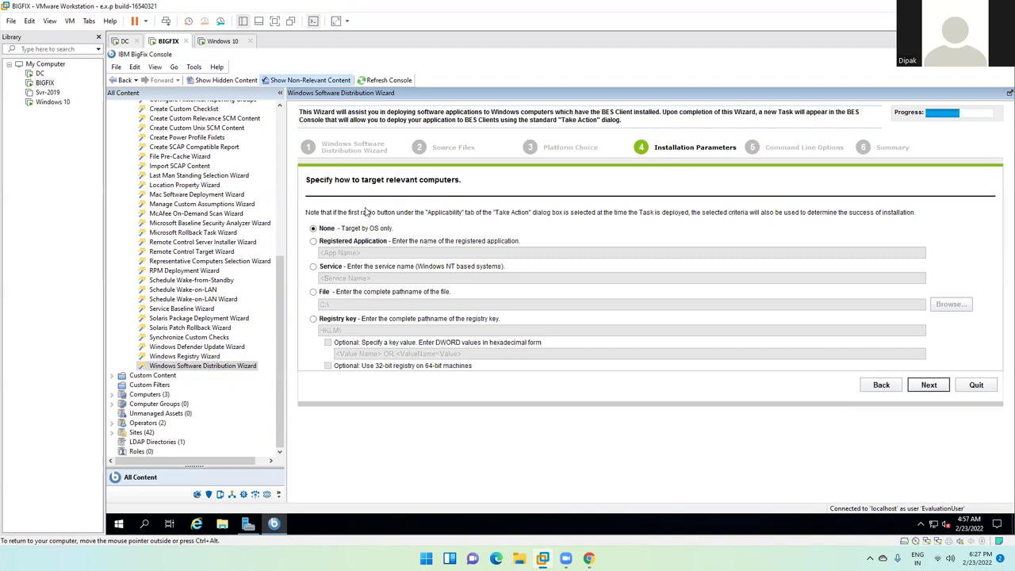
{"action": "left_click", "coordinate": [929, 386]}
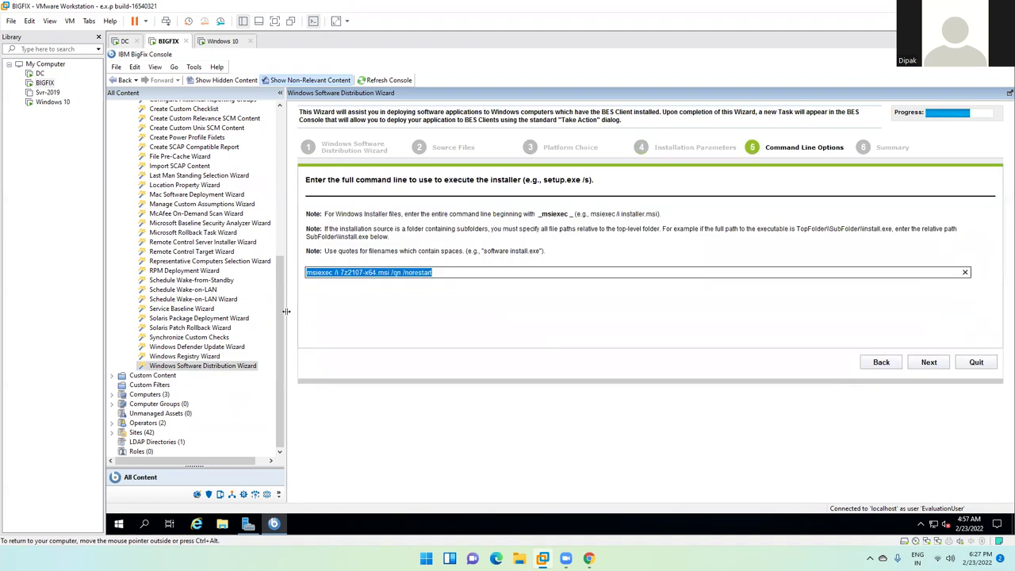
{"action": "left_click", "coordinate": [440, 272]}
{"action": "left_click_drag", "start_coordinate": [446, 272], "coordinate": [306, 273]}
{"action": "left_click", "coordinate": [437, 273]}
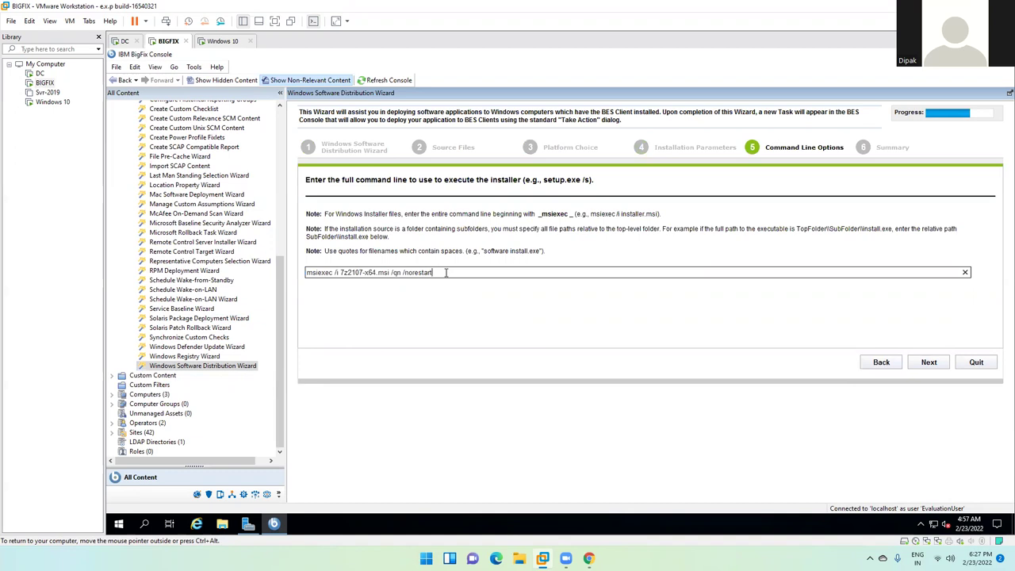
{"action": "double_click", "coordinate": [416, 272]}
{"action": "key", "text": "shift+Home"}
{"action": "left_click", "coordinate": [456, 272]}
Launch cmd from the Run box and change into the Downloads folder
{"action": "key", "text": "super+r"}
{"action": "type", "text": "cmd"}
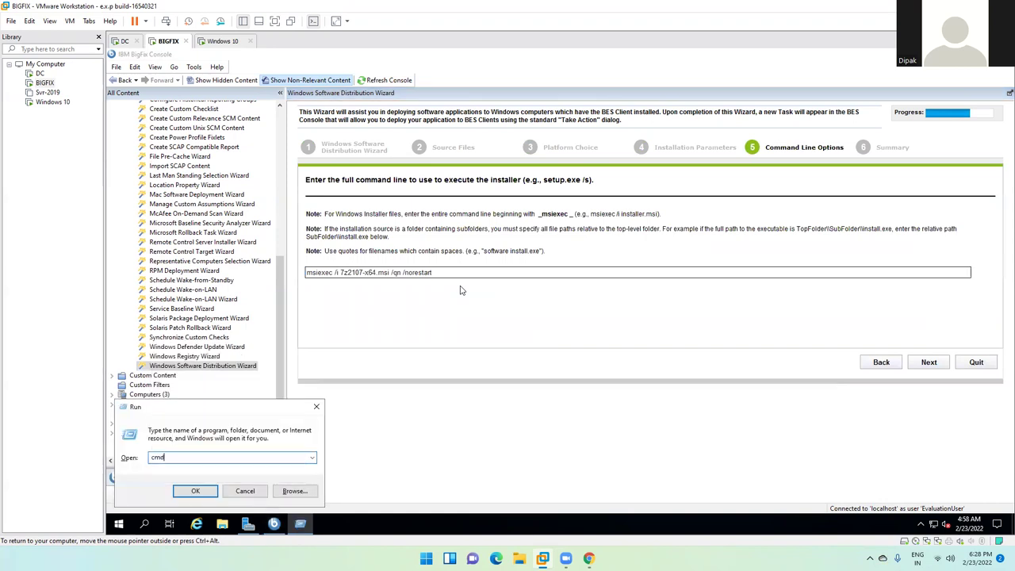
{"action": "key", "text": "Return"}
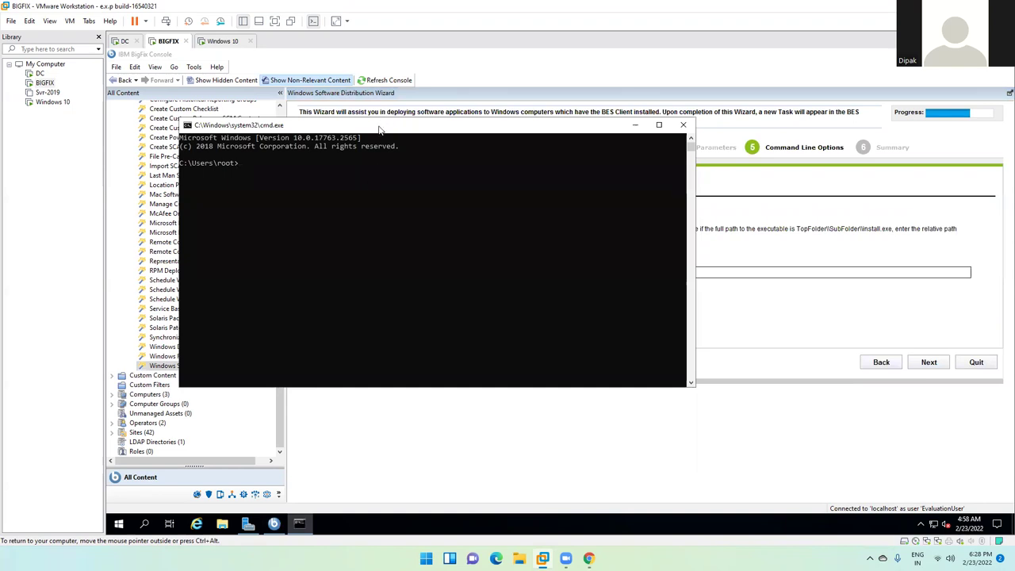
{"action": "left_click_drag", "start_coordinate": [333, 125], "coordinate": [662, 199]}
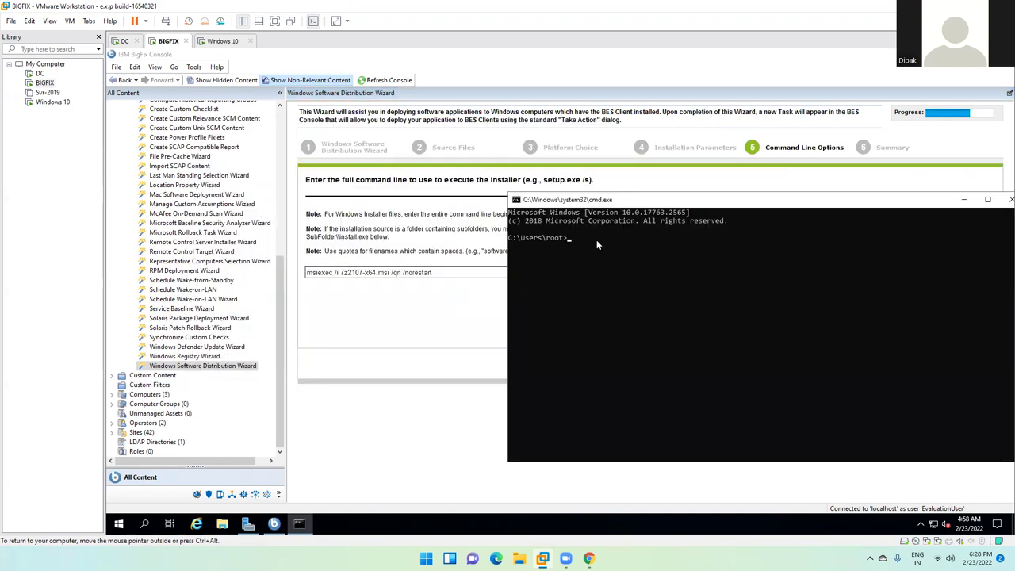
{"action": "key", "text": "Tab"}
{"action": "key", "text": "Tab"}
{"action": "key", "text": "Tab"}
{"action": "key", "text": "Tab"}
{"action": "key", "text": "Tab"}
{"action": "key", "text": "Return"}
{"action": "type", "text": "7z2107-x64.msi"}
{"action": "key", "text": "BackSpace"}
{"action": "key", "text": "BackSpace"}
{"action": "key", "text": "BackSpace"}
{"action": "key", "text": "BackSpace"}
{"action": "key", "text": "BackSpace"}
{"action": "key", "text": "BackSpace"}
{"action": "key", "text": "BackSpace"}
{"action": "key", "text": "BackSpace"}
{"action": "key", "text": "BackSpace"}
{"action": "key", "text": "BackSpace"}
{"action": "key", "text": "BackSpace"}
{"action": "key", "text": "BackSpace"}
{"action": "key", "text": "BackSpace"}
{"action": "key", "text": "BackSpace"}
Type msiexec /i 7z2107-x64.msi /qn at the prompt and select the command text
{"action": "type", "text": "msiexec"}
{"action": "type", "text": "/i 7"}
{"action": "key", "text": "Tab"}
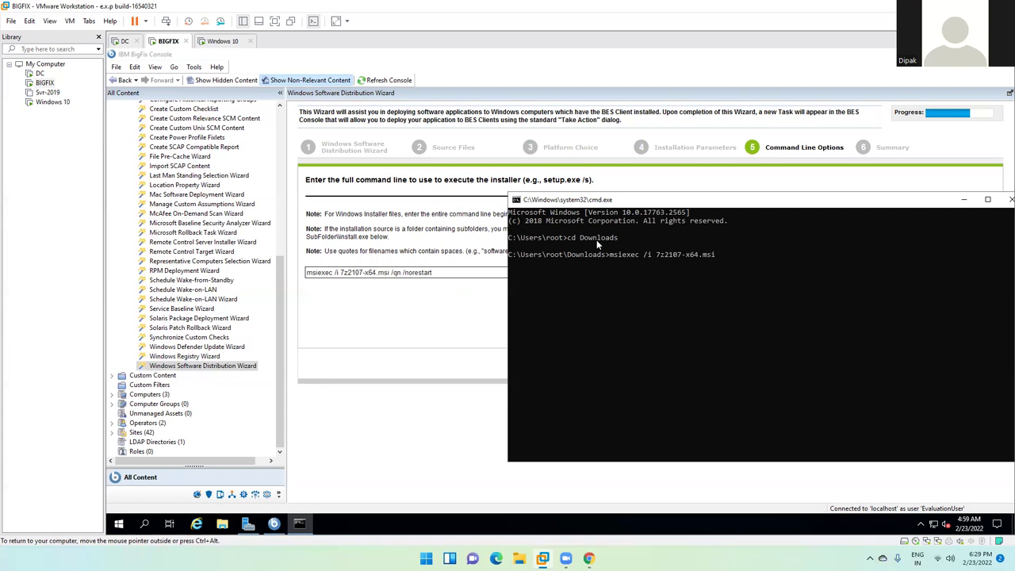
{"action": "type", "text": "/qn /no"}
{"action": "key", "text": "BackSpace"}
{"action": "key", "text": "BackSpace"}
{"action": "key", "text": "BackSpace"}
{"action": "key", "text": "BackSpace"}
{"action": "left_click_drag", "start_coordinate": [687, 200], "coordinate": [568, 198]}
{"action": "left_click", "coordinate": [627, 252]}
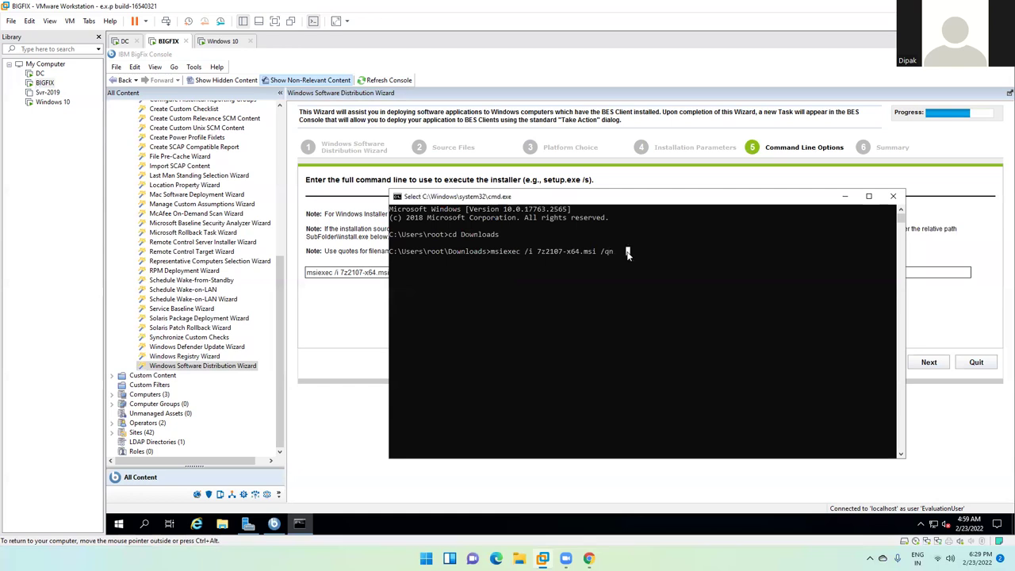
{"action": "key", "text": "ctrl+a"}
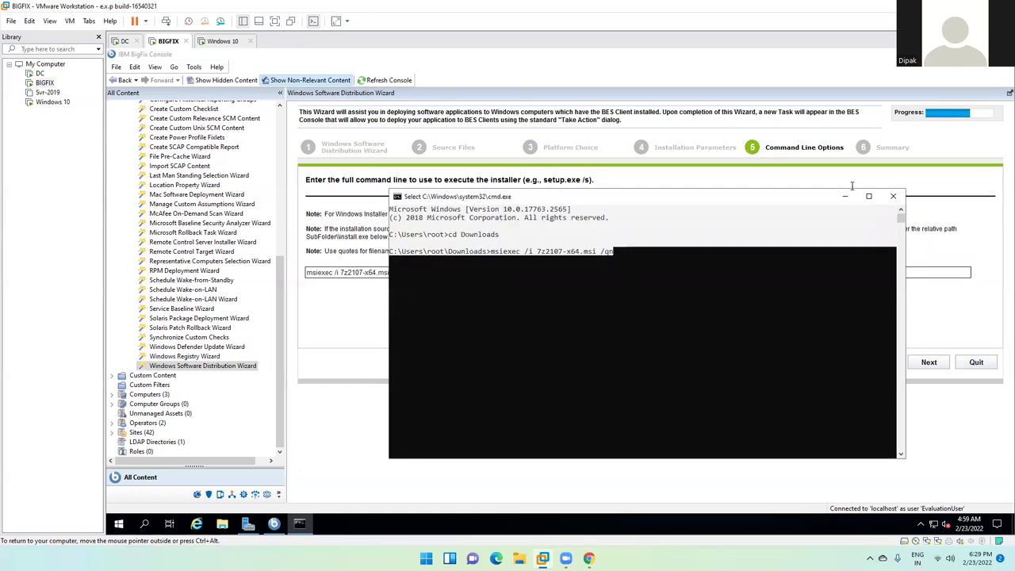
{"action": "left_click", "coordinate": [788, 295]}
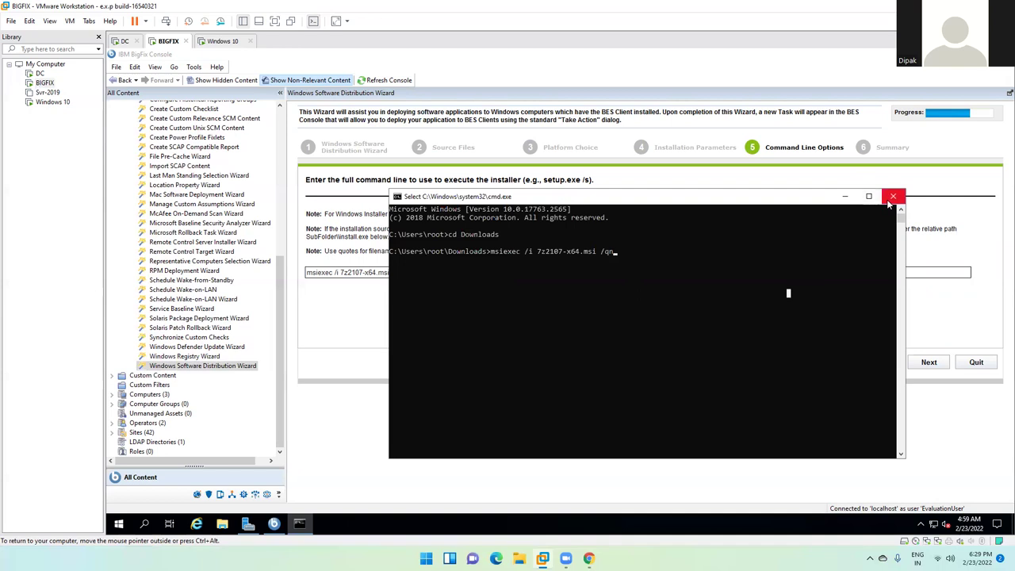
Close Command Prompt, confirm the wizard's msiexec command line, and advance to the Summary page
{"action": "left_click", "coordinate": [893, 196]}
{"action": "triple_click", "coordinate": [456, 271]}
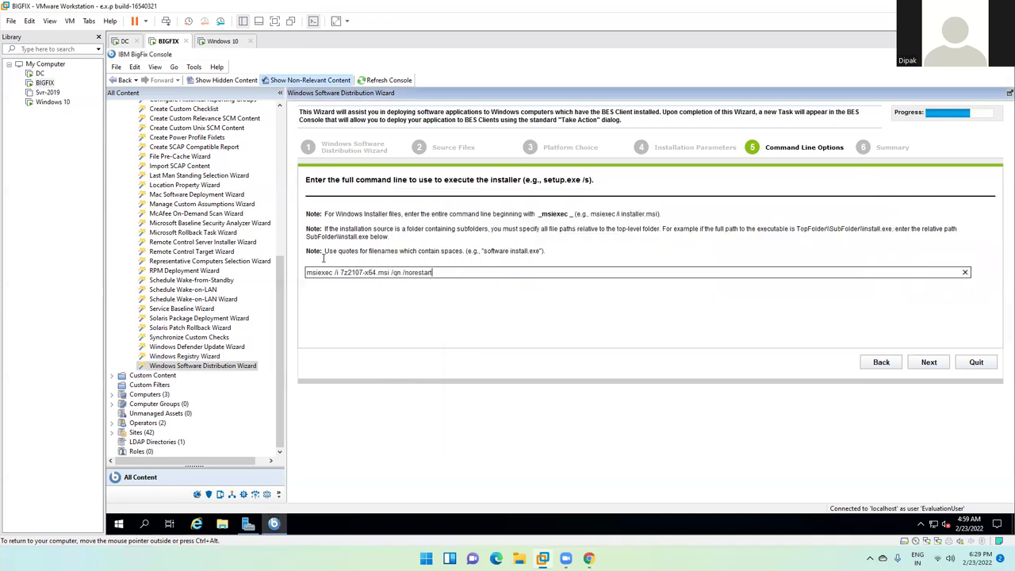
{"action": "left_click", "coordinate": [456, 272]}
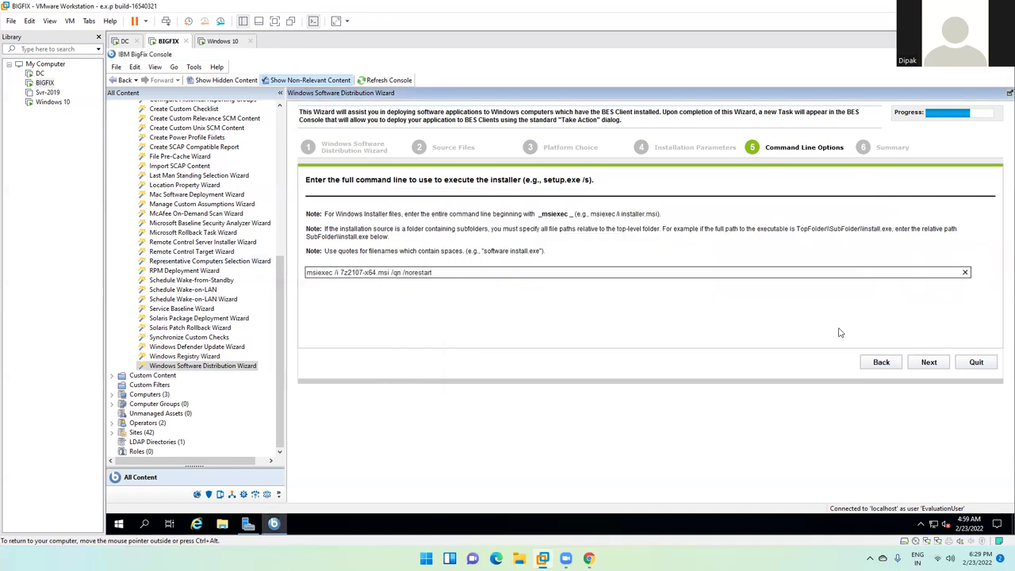
{"action": "left_click", "coordinate": [931, 362]}
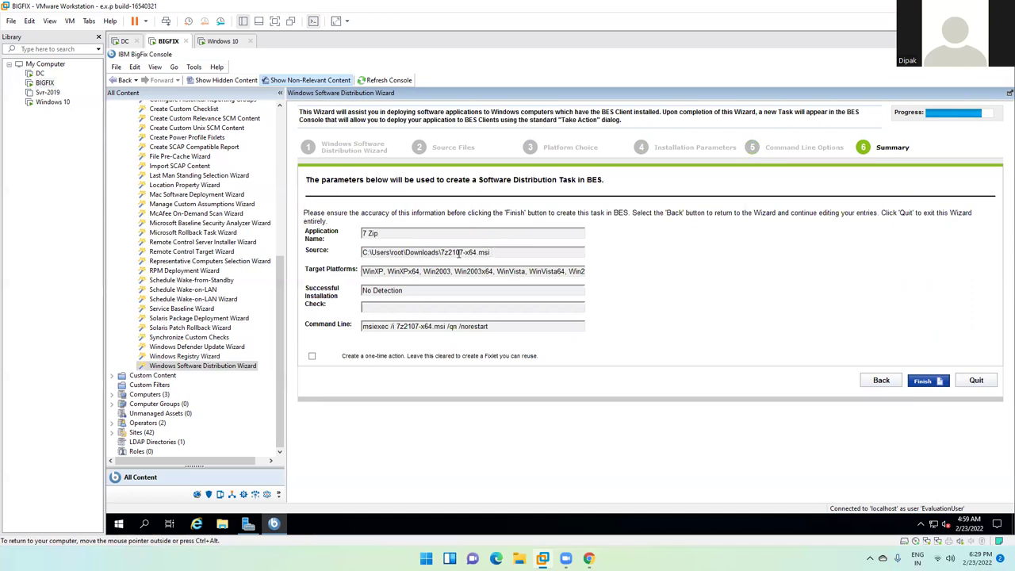
Review the summary's source path, 7 Zip name, platforms and command line, then finish the wizard
{"action": "left_click_drag", "start_coordinate": [492, 253], "coordinate": [320, 258]}
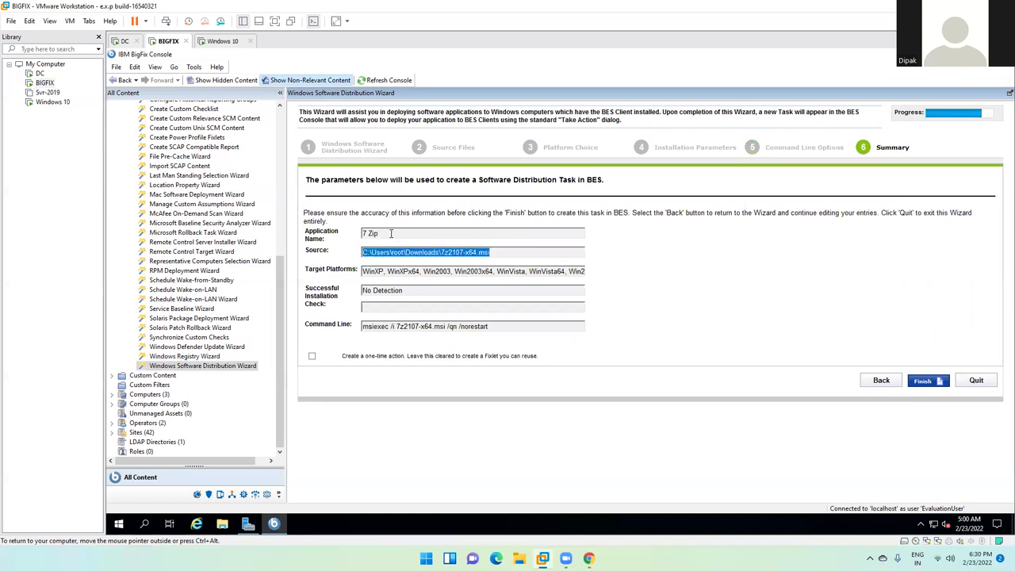
{"action": "left_click_drag", "start_coordinate": [394, 234], "coordinate": [336, 228]}
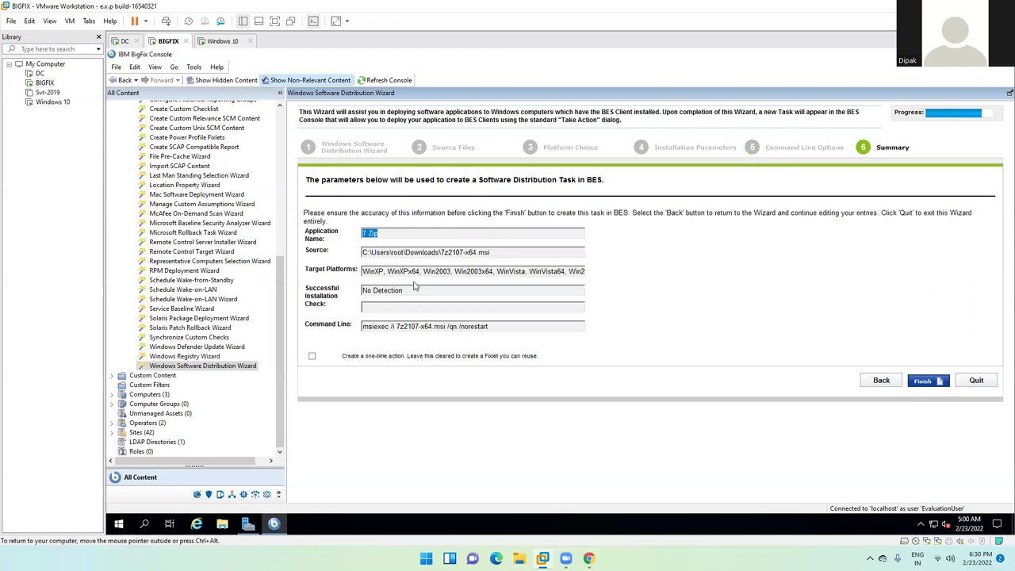
{"action": "left_click_drag", "start_coordinate": [365, 270], "coordinate": [589, 274]}
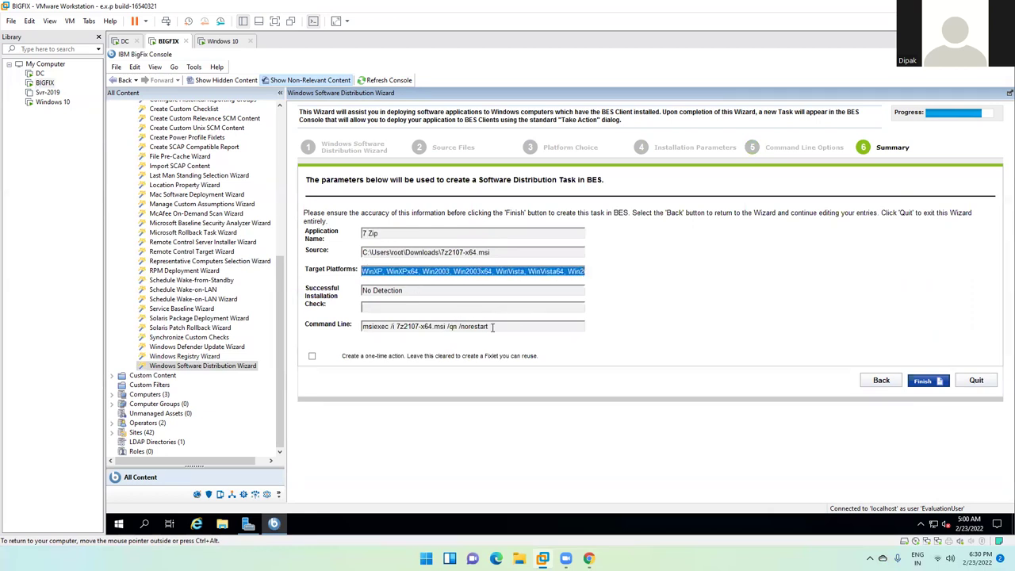
{"action": "left_click_drag", "start_coordinate": [493, 326], "coordinate": [370, 329]}
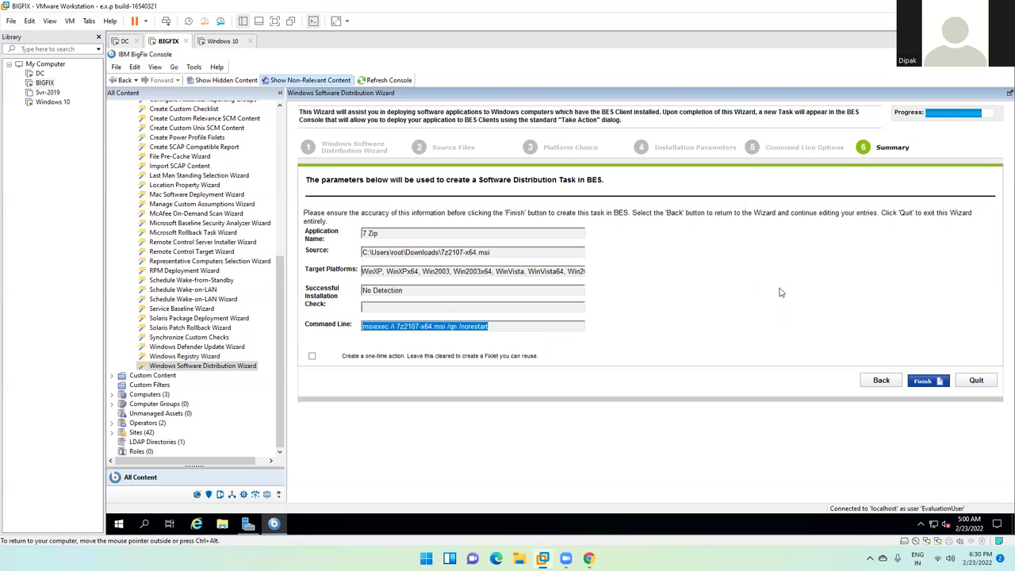
{"action": "left_click", "coordinate": [926, 381]}
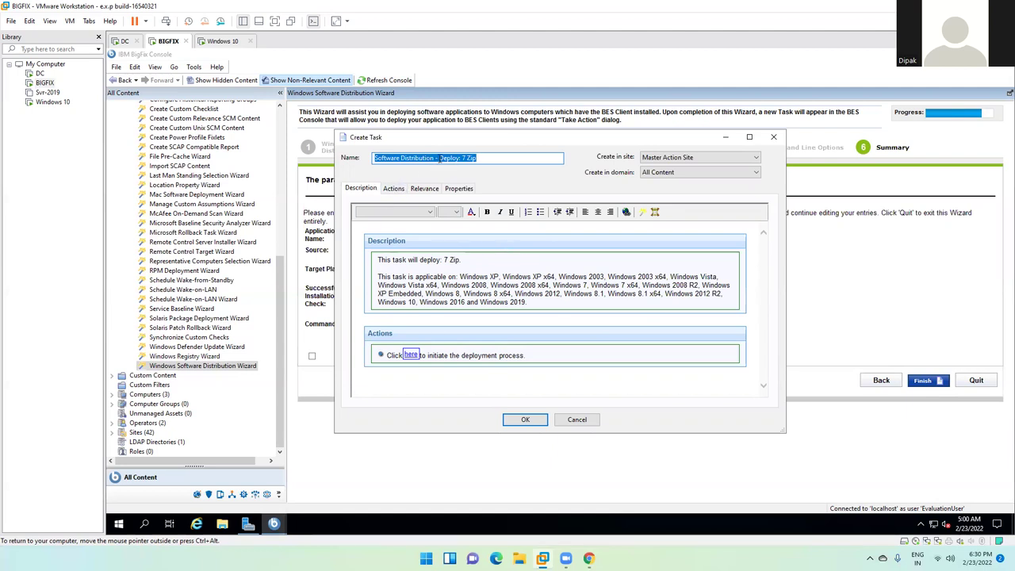
Inspect Action1's script, where msiexec runs 7z2107-x64.msi with /qn /norestart
{"action": "left_click", "coordinate": [480, 159]}
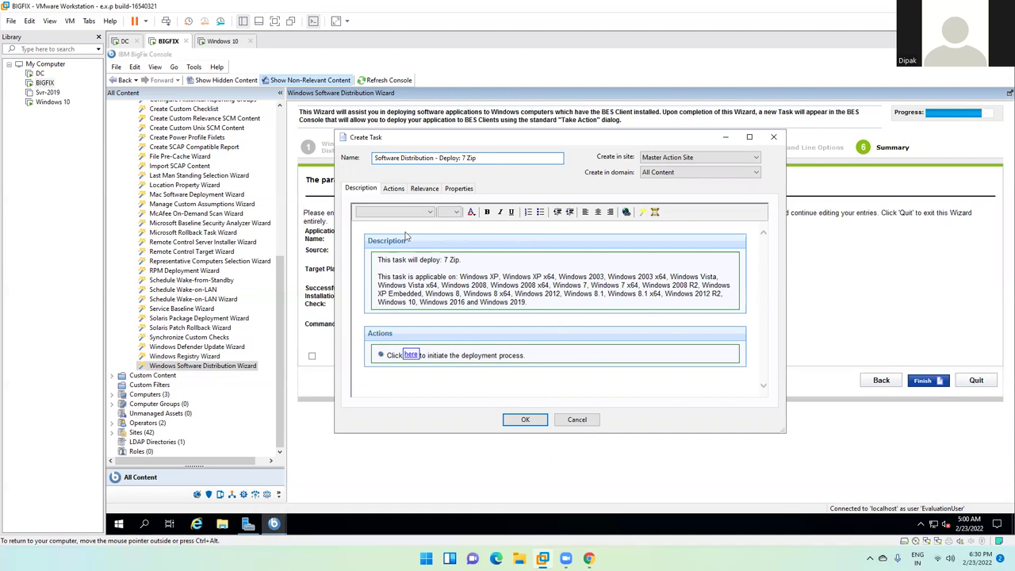
{"action": "left_click", "coordinate": [395, 189]}
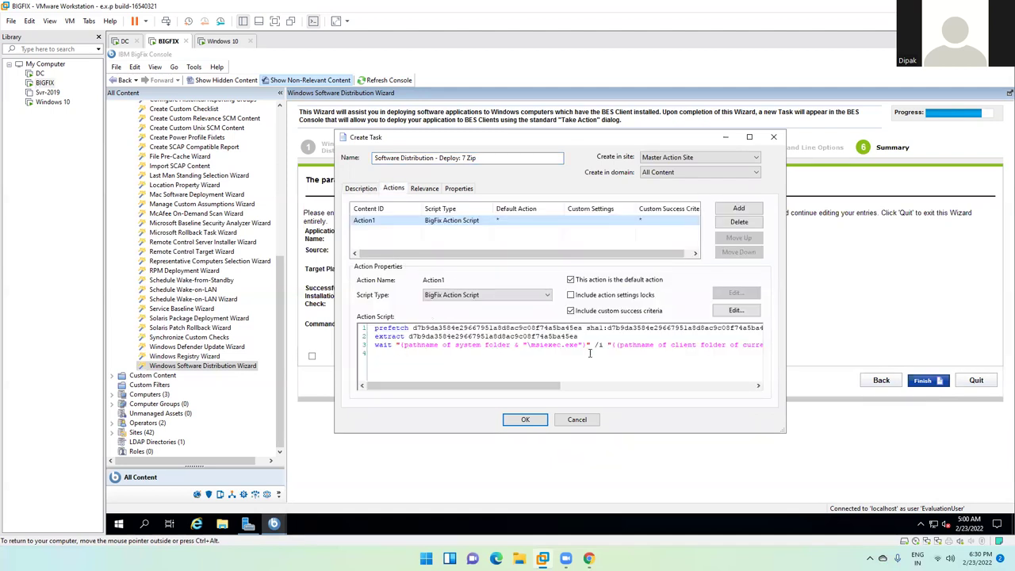
{"action": "left_click", "coordinate": [396, 345]}
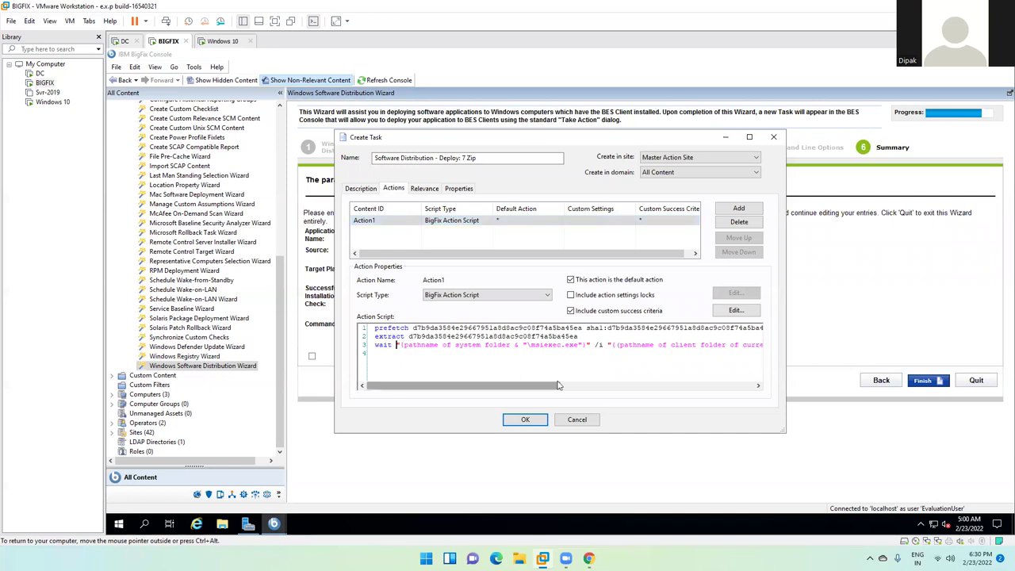
{"action": "key", "text": "Right"}
{"action": "key", "text": "Right"}
{"action": "key", "text": "Right"}
{"action": "key", "text": "Right"}
{"action": "key", "text": "Right"}
{"action": "key", "text": "Right"}
{"action": "key", "text": "Right"}
{"action": "key", "text": "Right"}
{"action": "key", "text": "Right"}
{"action": "key", "text": "Right"}
{"action": "key", "text": "Right"}
{"action": "key", "text": "Right"}
{"action": "key", "text": "Right"}
{"action": "key", "text": "Right"}
{"action": "key", "text": "Right"}
{"action": "key", "text": "Right"}
{"action": "key", "text": "Right"}
{"action": "key", "text": "Right"}
{"action": "key", "text": "Right"}
{"action": "key", "text": "Right"}
{"action": "key", "text": "Right"}
{"action": "key", "text": "Right"}
{"action": "key", "text": "Right"}
{"action": "key", "text": "Right"}
{"action": "key", "text": "Right"}
{"action": "key", "text": "Right"}
{"action": "key", "text": "Right"}
{"action": "key", "text": "Right"}
{"action": "key", "text": "Right"}
{"action": "key", "text": "Right"}
{"action": "key", "text": "Right"}
{"action": "key", "text": "Right"}
{"action": "key", "text": "Right"}
{"action": "key", "text": "Right"}
{"action": "key", "text": "Right"}
{"action": "key", "text": "Right"}
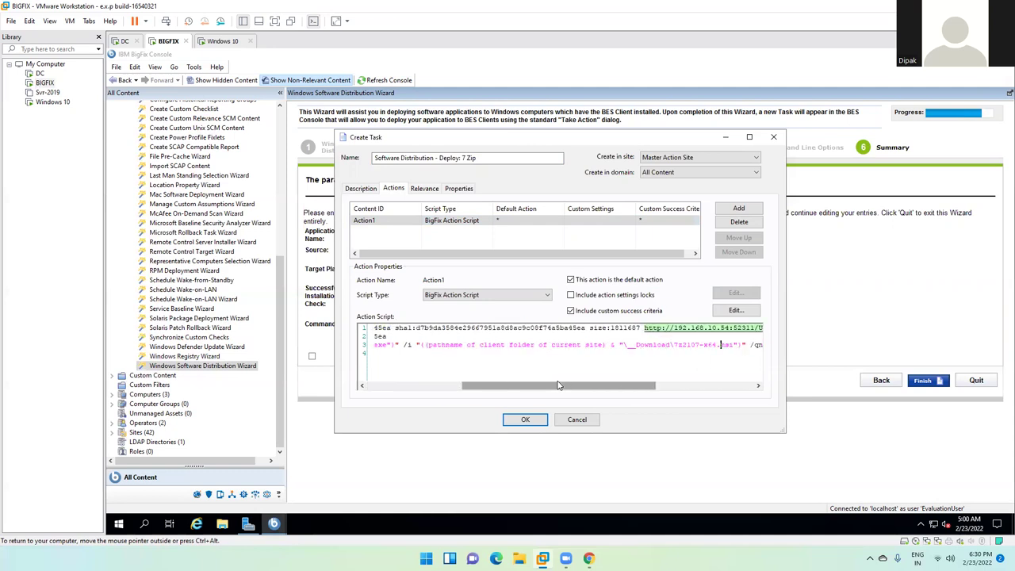
{"action": "key", "text": "Right"}
{"action": "key", "text": "Right"}
{"action": "key", "text": "Right"}
{"action": "key", "text": "Right"}
{"action": "key", "text": "Right"}
{"action": "key", "text": "Right"}
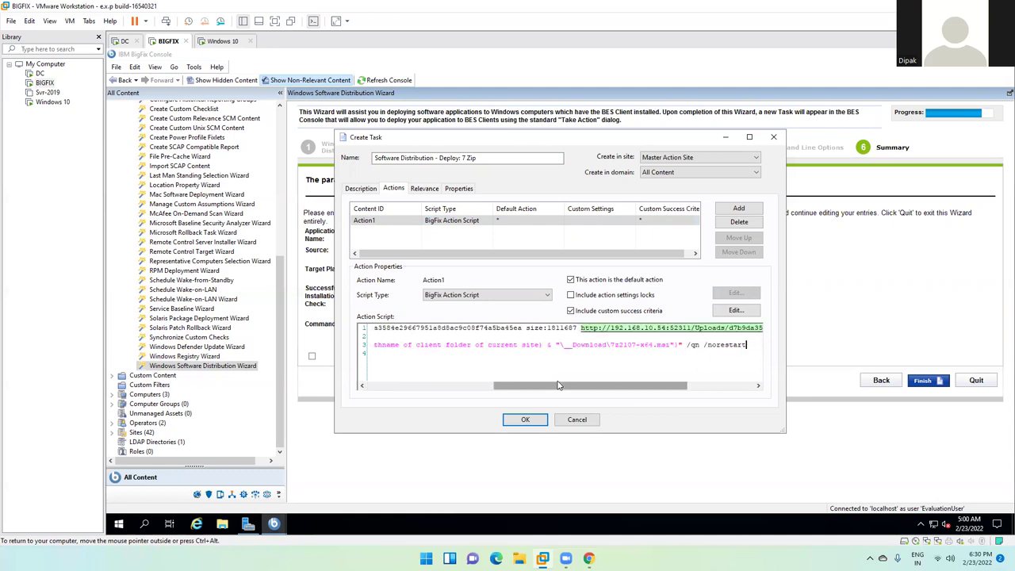
{"action": "key", "text": "Left"}
{"action": "key", "text": "Left"}
{"action": "key", "text": "Left"}
{"action": "key", "text": "Left"}
{"action": "key", "text": "Left"}
{"action": "key", "text": "Left"}
{"action": "key", "text": "Left"}
{"action": "key", "text": "Left"}
{"action": "key", "text": "Left"}
{"action": "key", "text": "Left"}
{"action": "key", "text": "Left"}
{"action": "key", "text": "Left"}
{"action": "key", "text": "Left"}
{"action": "key", "text": "Left"}
{"action": "key", "text": "Left"}
{"action": "key", "text": "Left"}
{"action": "key", "text": "Left"}
{"action": "key", "text": "Left"}
{"action": "key", "text": "Left"}
{"action": "key", "text": "Left"}
{"action": "key", "text": "Left"}
{"action": "key", "text": "Left"}
{"action": "key", "text": "Left"}
{"action": "key", "text": "Left"}
{"action": "key", "text": "Left"}
{"action": "key", "text": "Left"}
{"action": "key", "text": "Left"}
{"action": "key", "text": "Left"}
{"action": "key", "text": "Left"}
{"action": "key", "text": "Left"}
{"action": "key", "text": "Left"}
{"action": "key", "text": "Left"}
{"action": "key", "text": "Left"}
{"action": "key", "text": "Left"}
{"action": "key", "text": "Left"}
{"action": "key", "text": "Left"}
{"action": "key", "text": "Left"}
{"action": "key", "text": "Left"}
{"action": "key", "text": "Left"}
{"action": "key", "text": "Left"}
{"action": "key", "text": "Left"}
{"action": "key", "text": "Left"}
{"action": "key", "text": "Left"}
{"action": "key", "text": "Left"}
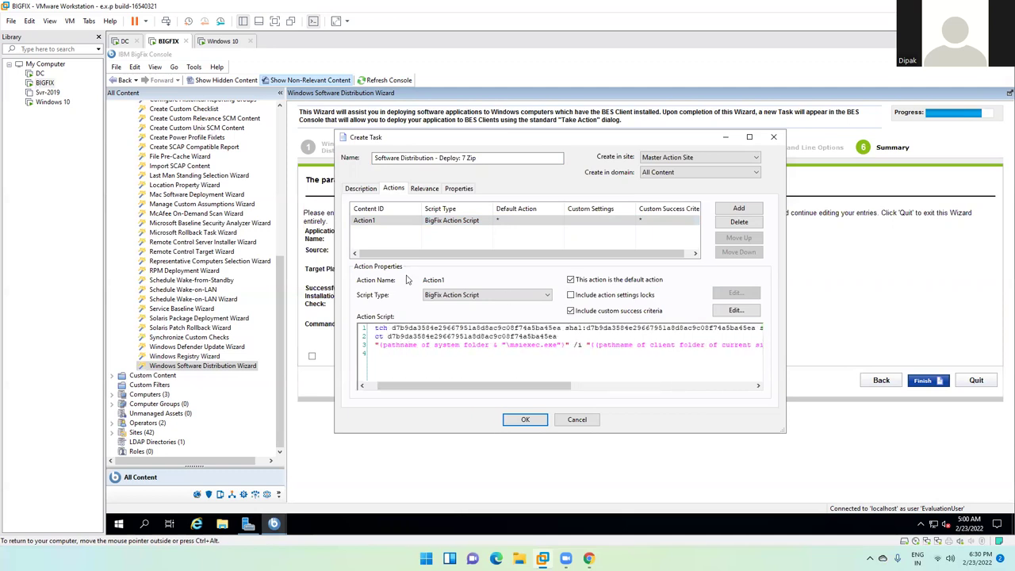
Review the task's relevance clauses, including WinXPe, and its Properties with the empty Source ID
{"action": "left_click", "coordinate": [425, 189]}
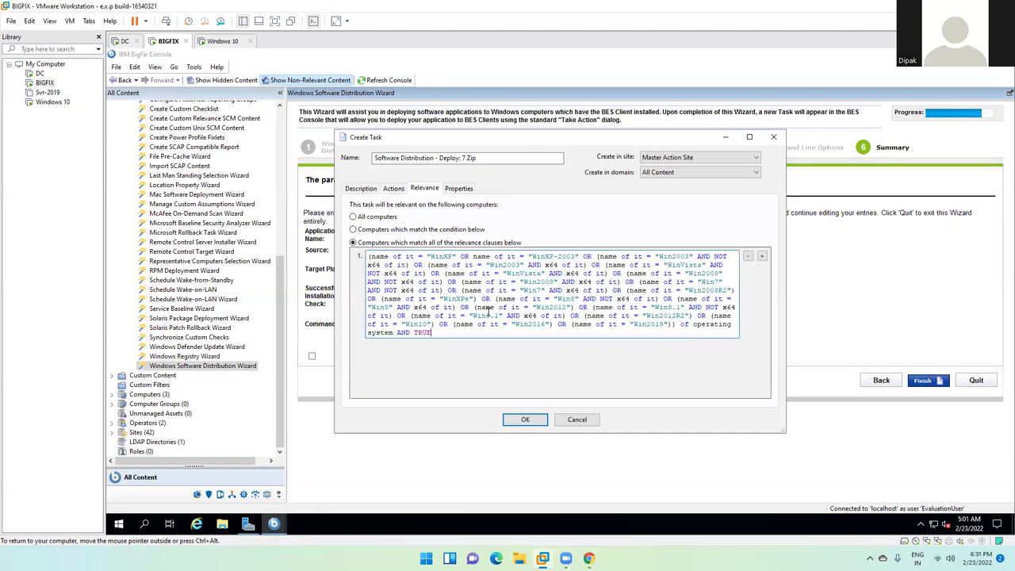
{"action": "key", "text": "Up"}
{"action": "key", "text": "Up"}
{"action": "key", "text": "Up"}
{"action": "key", "text": "Up"}
{"action": "key", "text": "Left"}
{"action": "key", "text": "Left"}
{"action": "key", "text": "Left"}
{"action": "key", "text": "Left"}
{"action": "key", "text": "Left"}
{"action": "key", "text": "Left"}
{"action": "key", "text": "Left"}
{"action": "key", "text": "Left"}
{"action": "key", "text": "Left"}
{"action": "key", "text": "Left"}
{"action": "key", "text": "Left"}
{"action": "key", "text": "Left"}
{"action": "key", "text": "Left"}
{"action": "key", "text": "Left"}
{"action": "key", "text": "Left"}
{"action": "key", "text": "Left"}
{"action": "key", "text": "Left"}
{"action": "key", "text": "Left"}
{"action": "key", "text": "Left"}
{"action": "key", "text": "Left"}
{"action": "left_click", "coordinate": [458, 189]}
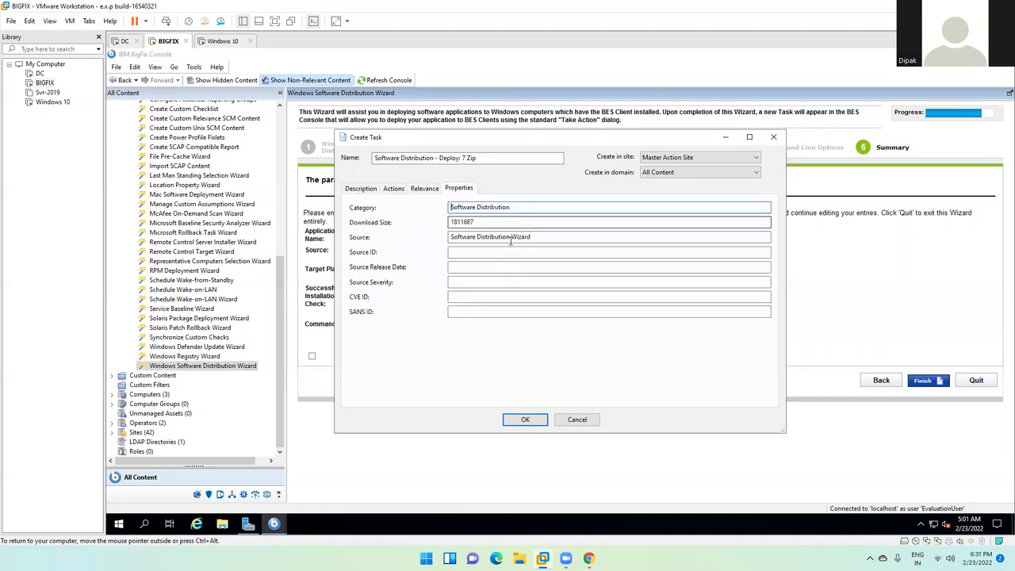
{"action": "left_click", "coordinate": [487, 252]}
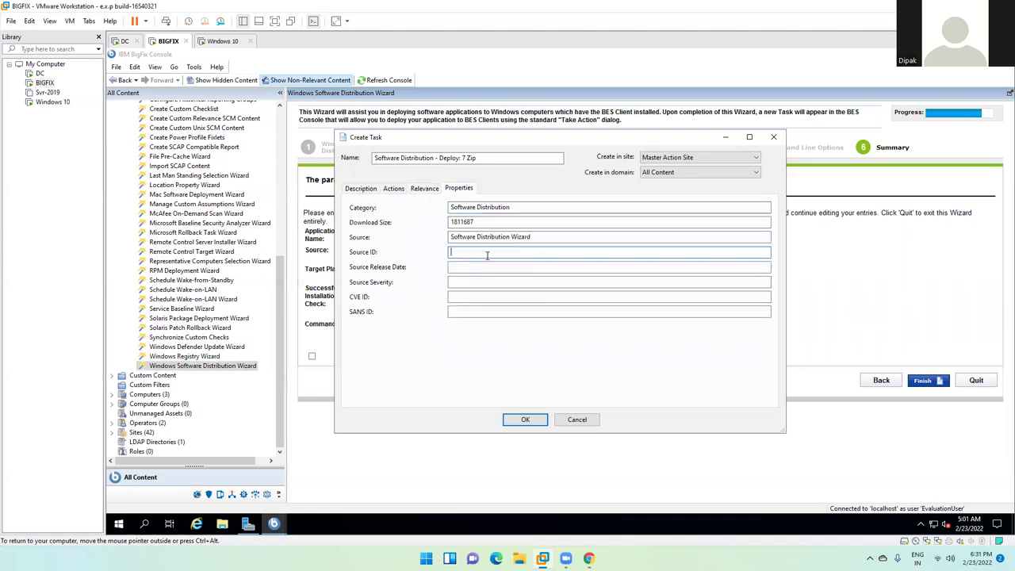
Recheck the Relevance, Actions and Properties tabs, then return to the Description tab
{"action": "left_click", "coordinate": [426, 190]}
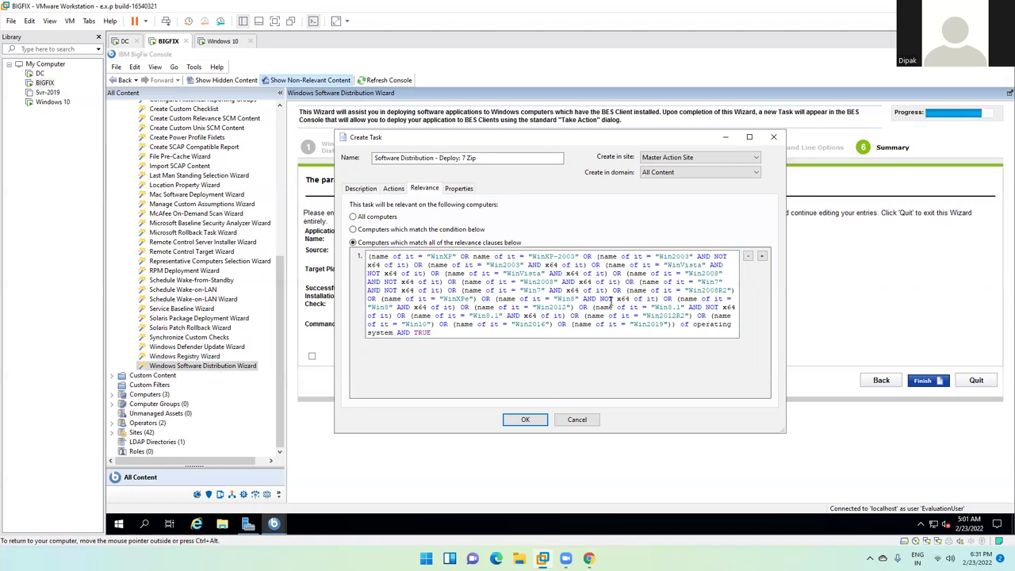
{"action": "left_click", "coordinate": [393, 189]}
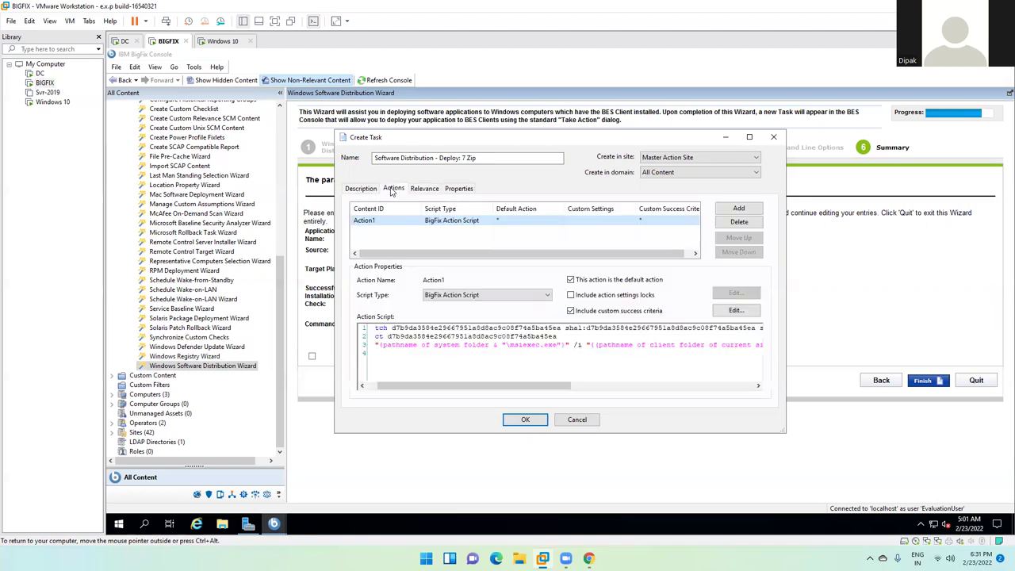
{"action": "left_click", "coordinate": [458, 190]}
{"action": "left_click", "coordinate": [427, 190]}
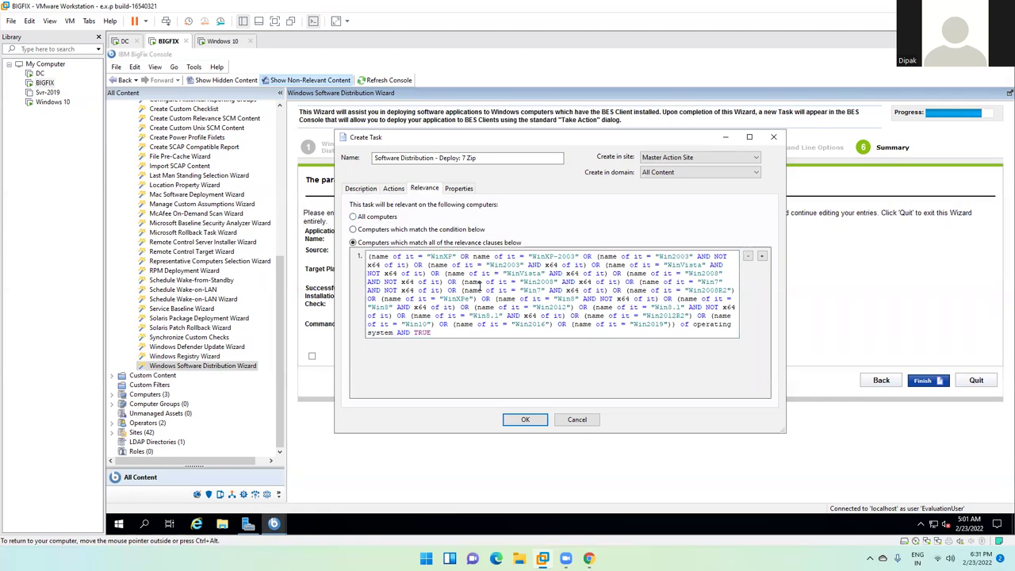
{"action": "left_click", "coordinate": [576, 299]}
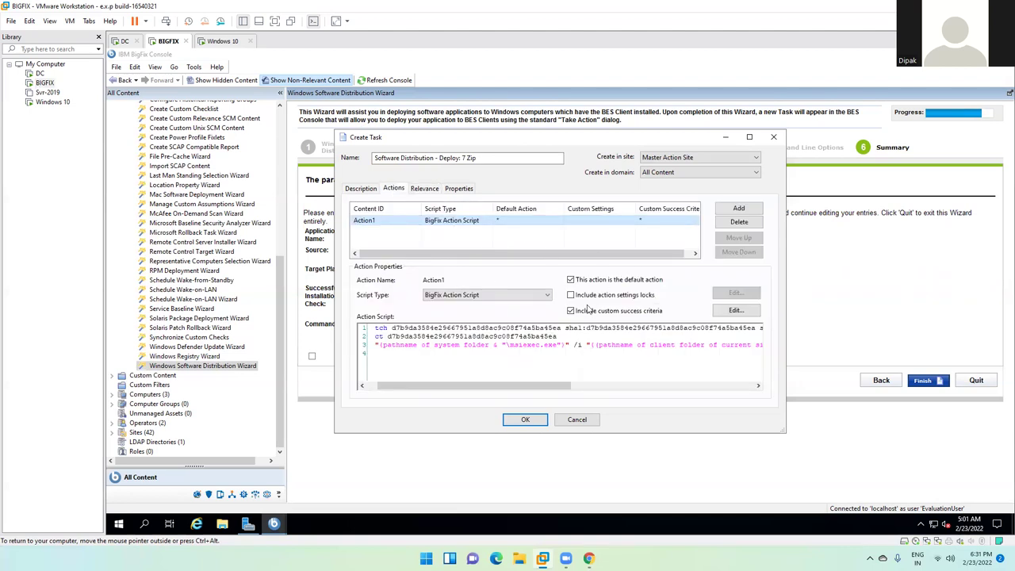
{"action": "left_click", "coordinate": [360, 188]}
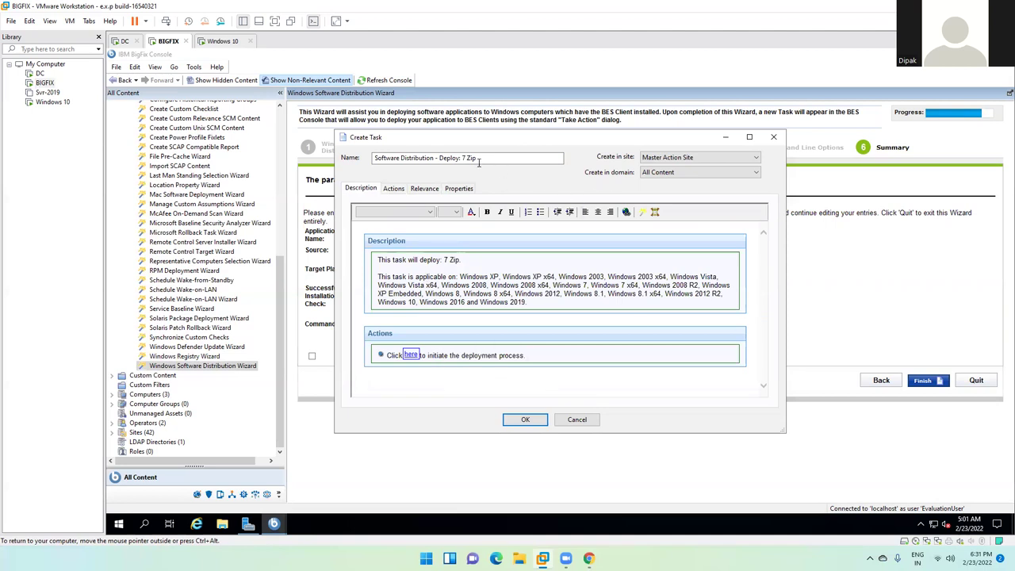
{"action": "left_click", "coordinate": [522, 421]}
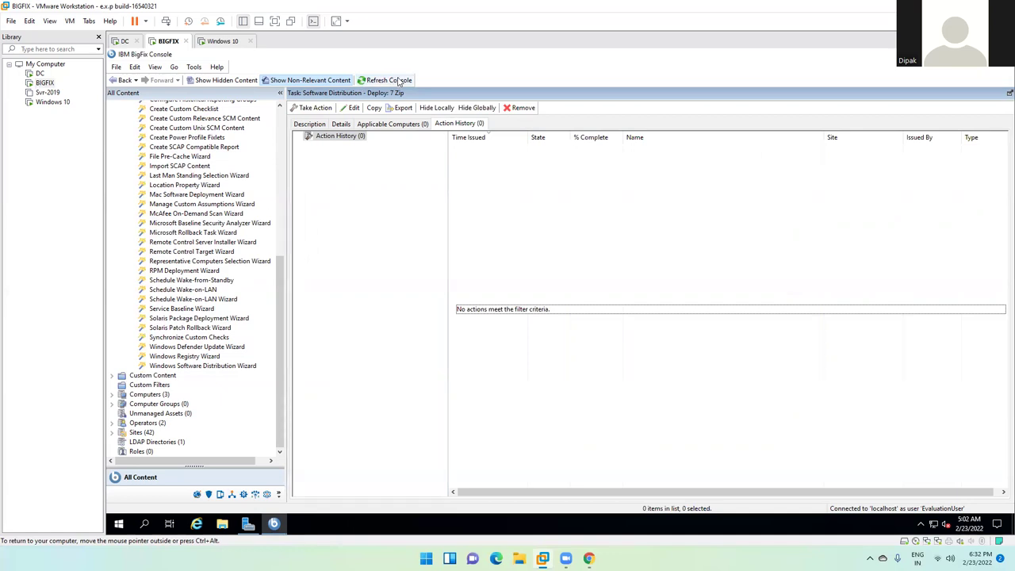
{"action": "left_click", "coordinate": [399, 81]}
{"action": "left_click", "coordinate": [404, 80]}
{"action": "left_click", "coordinate": [311, 108]}
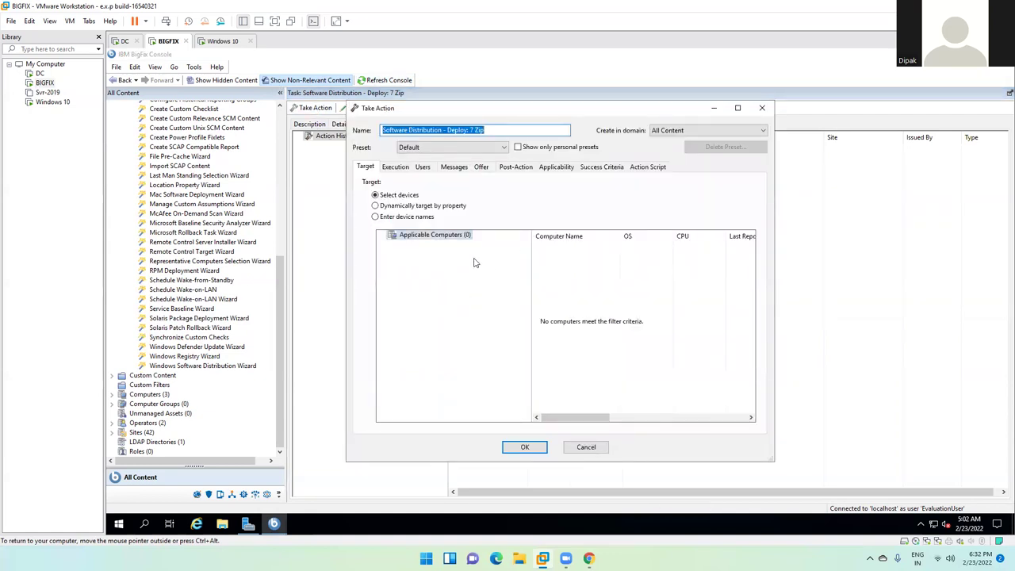
{"action": "left_click", "coordinate": [600, 288]}
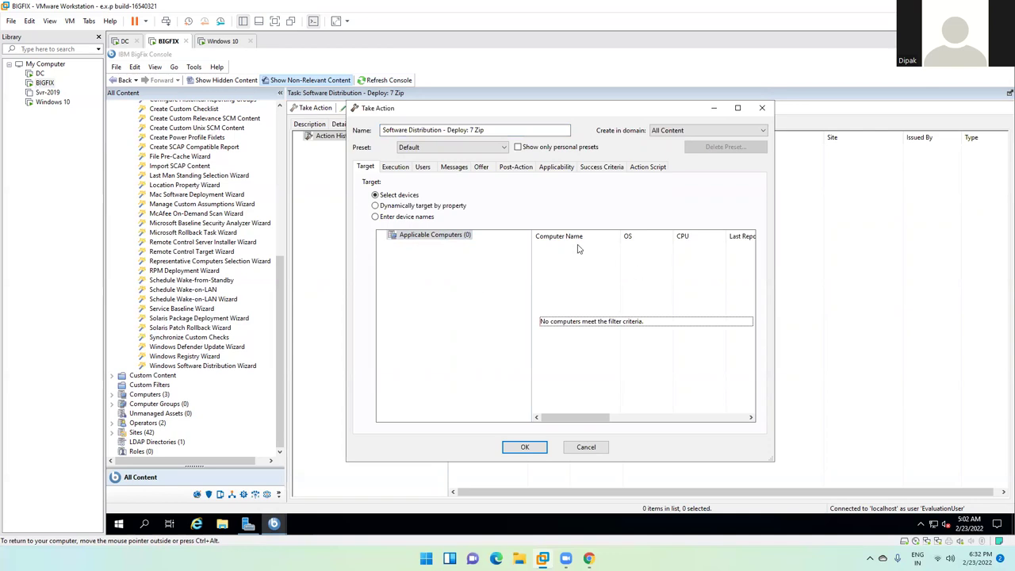
{"action": "left_click", "coordinate": [383, 206]}
{"action": "left_click", "coordinate": [388, 217]}
{"action": "left_click", "coordinate": [390, 195]}
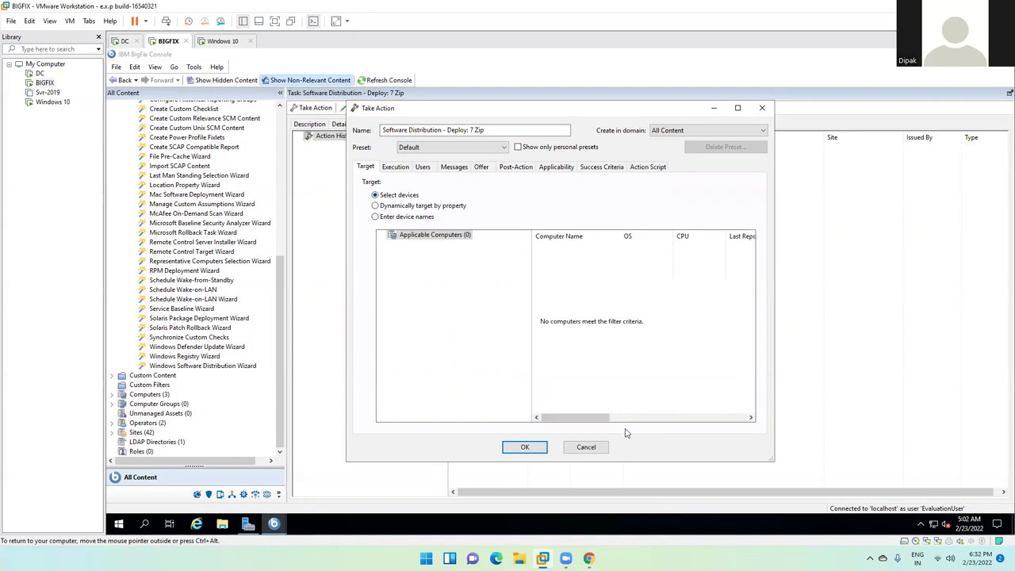
{"action": "left_click", "coordinate": [586, 447]}
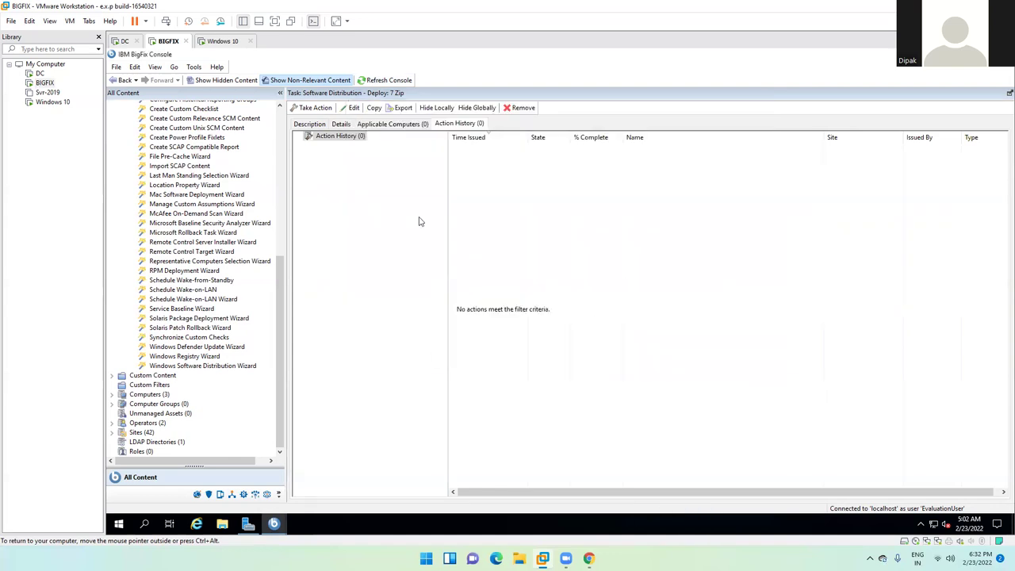
{"action": "left_click", "coordinate": [381, 81]}
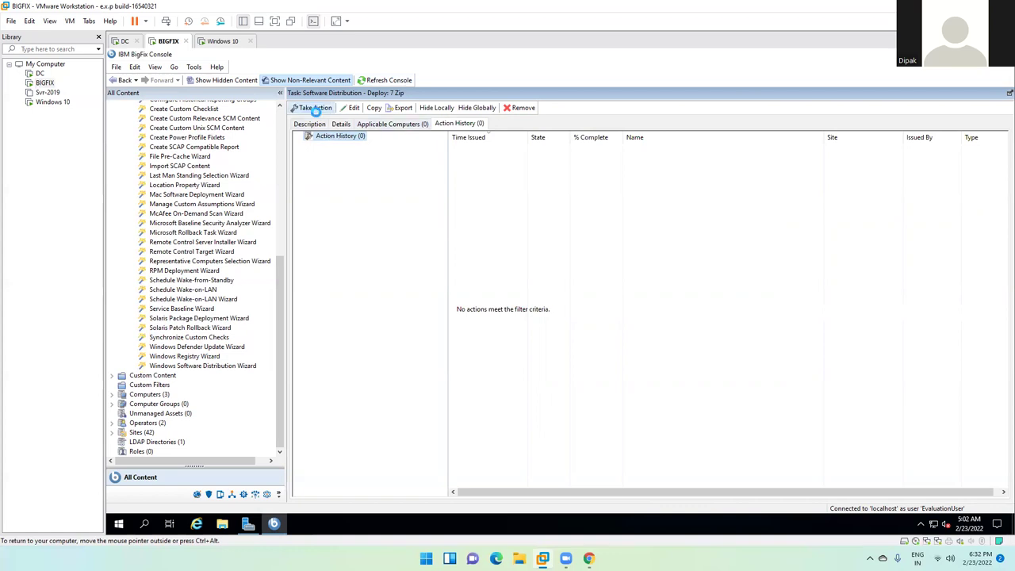
{"action": "left_click", "coordinate": [315, 108]}
{"action": "left_click", "coordinate": [407, 206]}
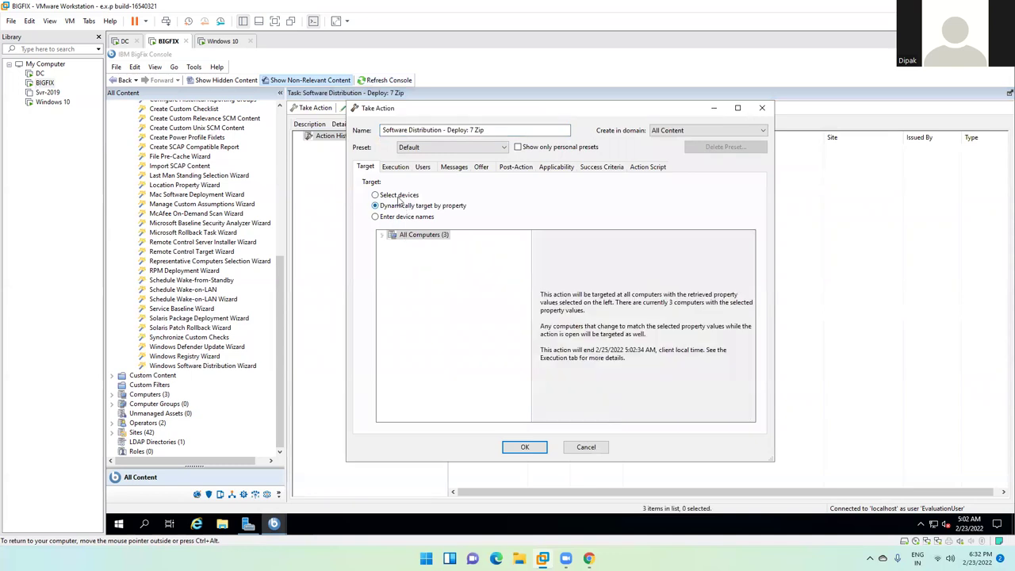
{"action": "left_click", "coordinate": [400, 196]}
{"action": "left_click", "coordinate": [403, 208]}
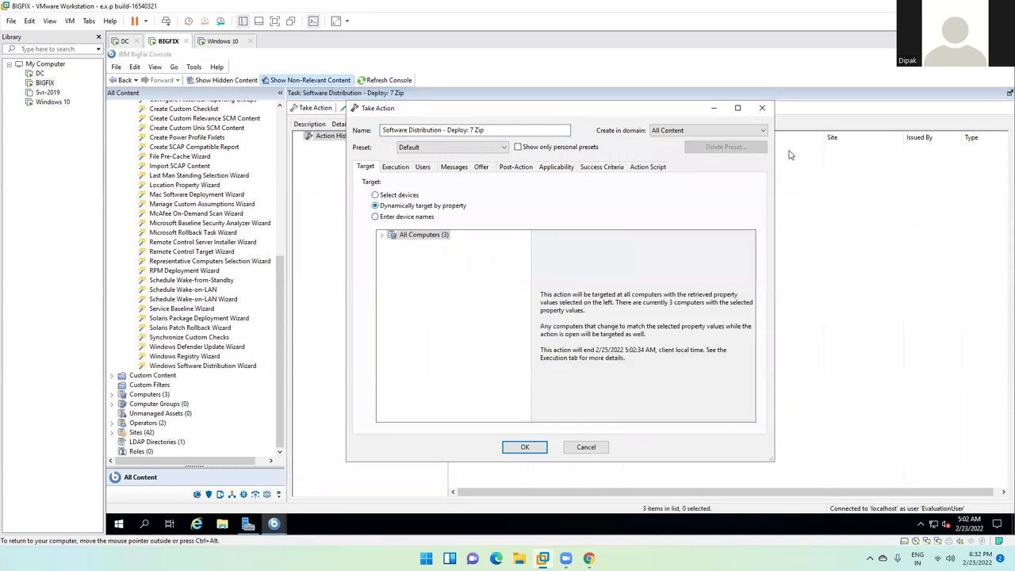
{"action": "left_click", "coordinate": [765, 109]}
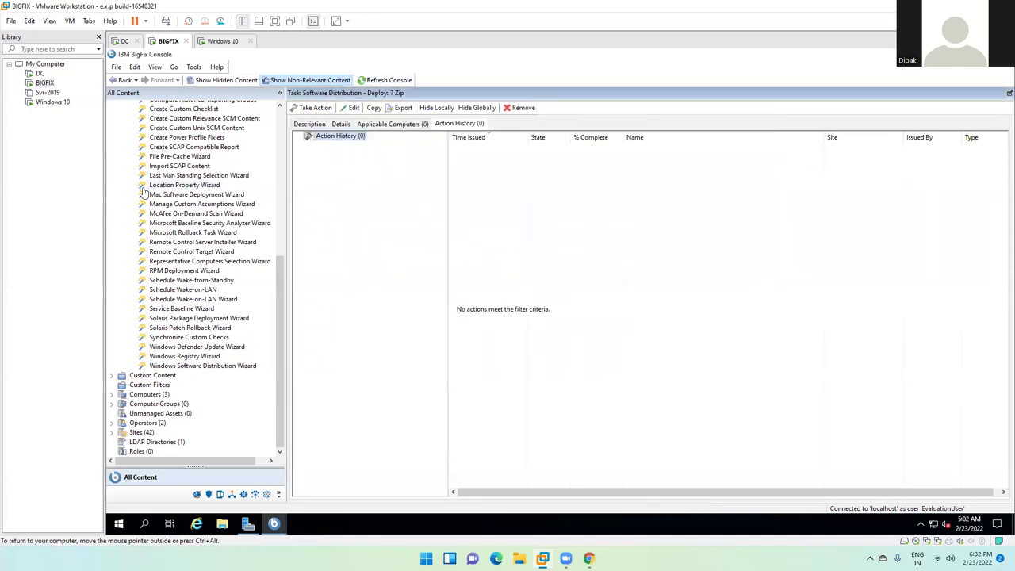
Search Fixlets and Tasks for '7zi', open the Software Distribution - Deploy: 7 Zip task, and take action
{"action": "scroll", "coordinate": [147, 188], "scroll_direction": "up", "scroll_amount": 10}
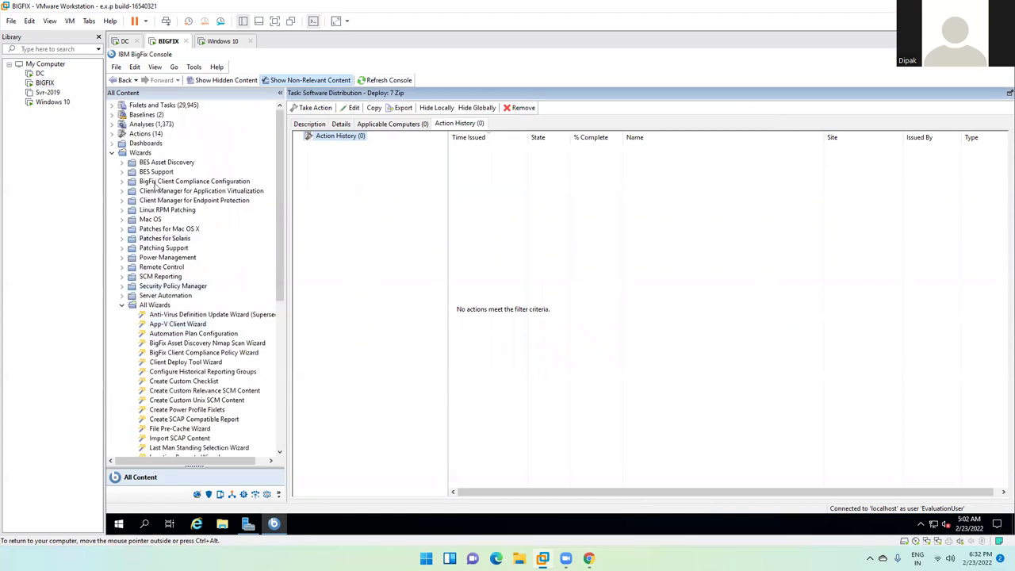
{"action": "left_click", "coordinate": [159, 105]}
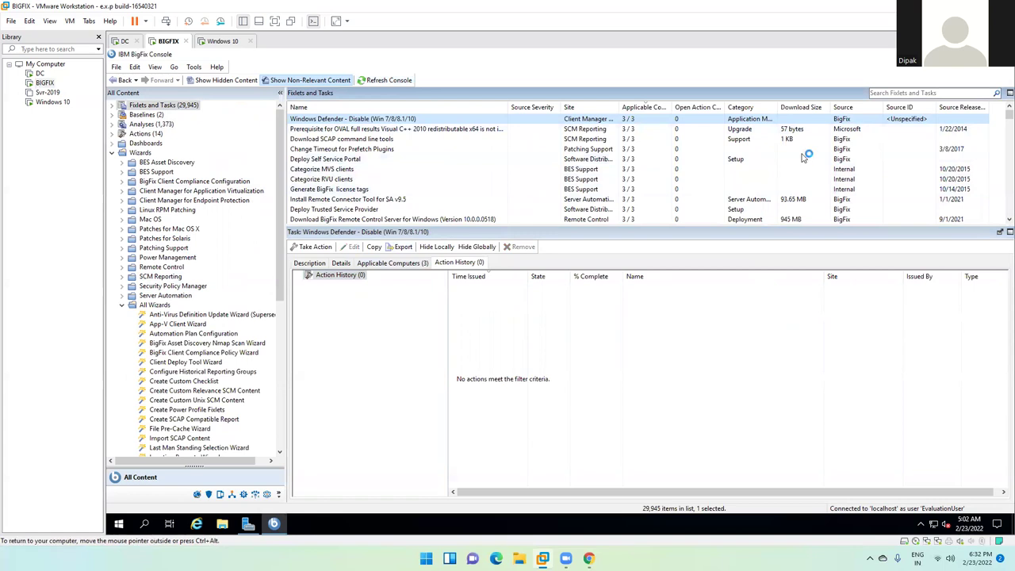
{"action": "left_click", "coordinate": [902, 93]}
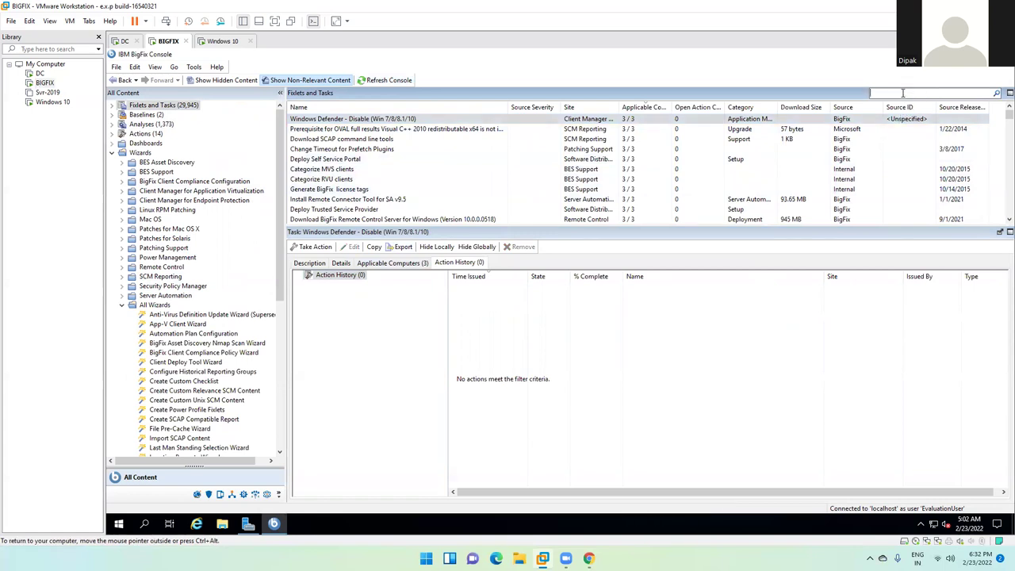
{"action": "type", "text": "7zi"}
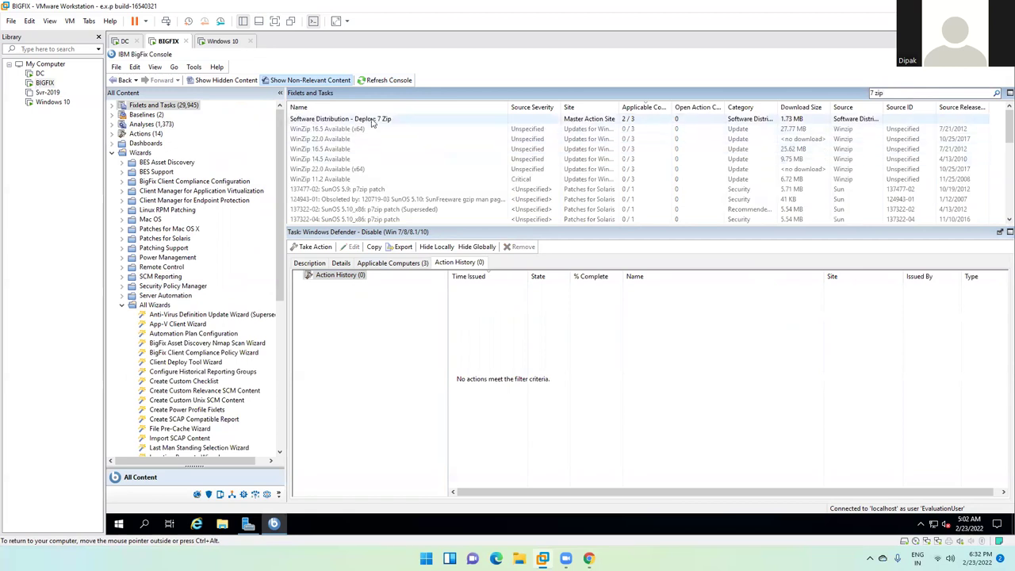
{"action": "left_click", "coordinate": [365, 119]}
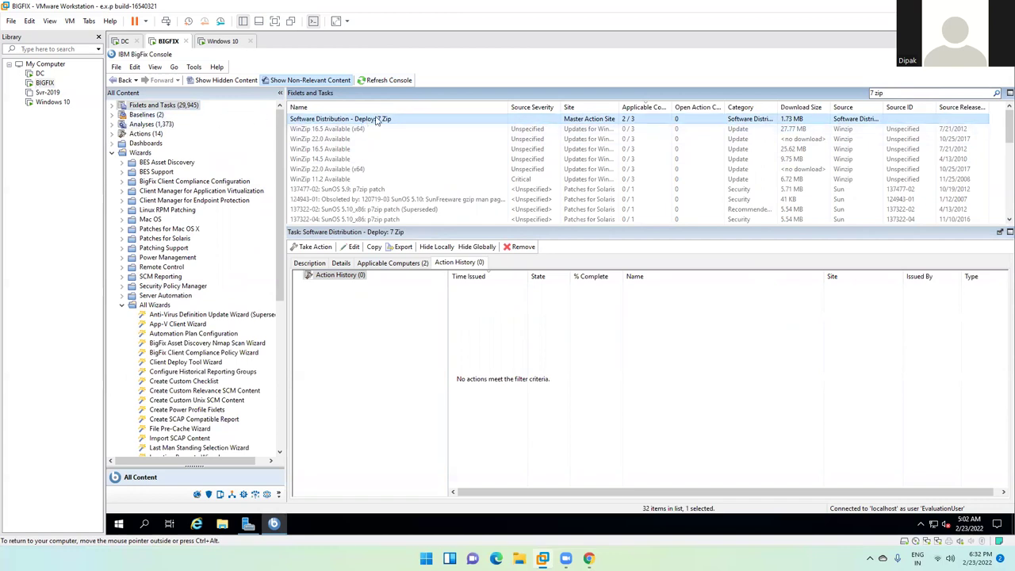
{"action": "right_click", "coordinate": [531, 123]}
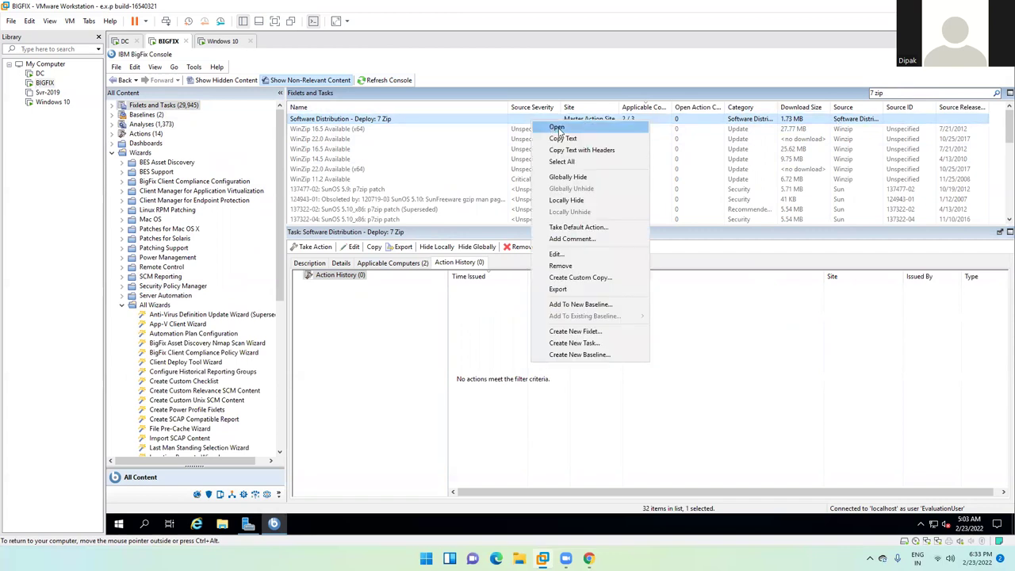
{"action": "left_click", "coordinate": [558, 128]}
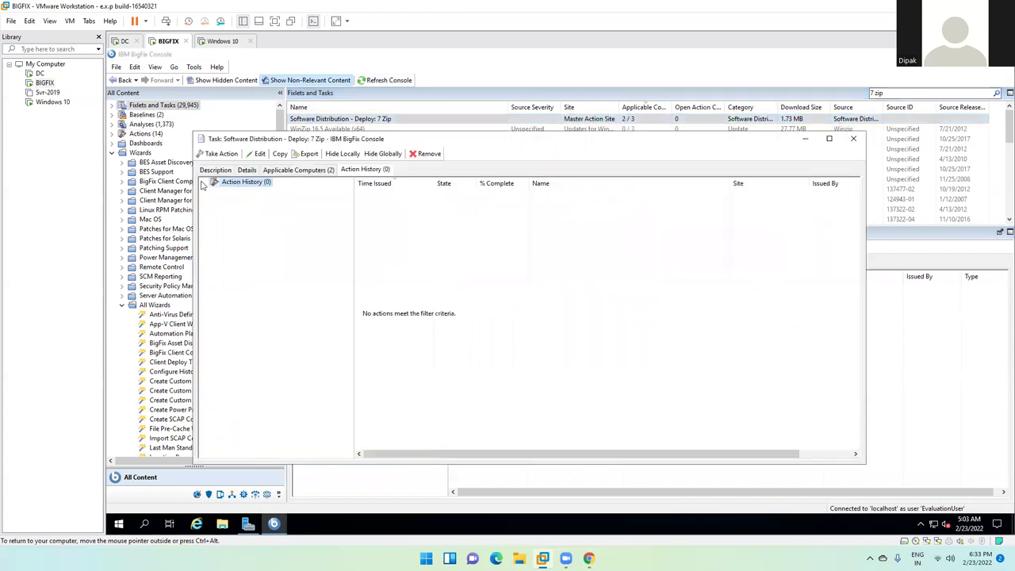
{"action": "left_click", "coordinate": [225, 154]}
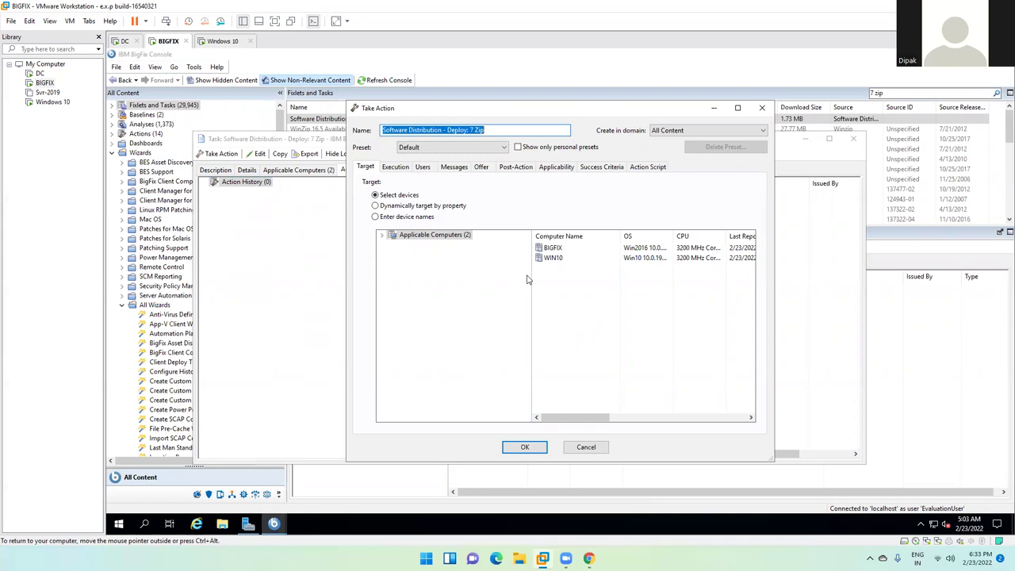
Enable a pre-run message with a 1-minute deadline and make the action an offer
{"action": "left_click", "coordinate": [396, 167]}
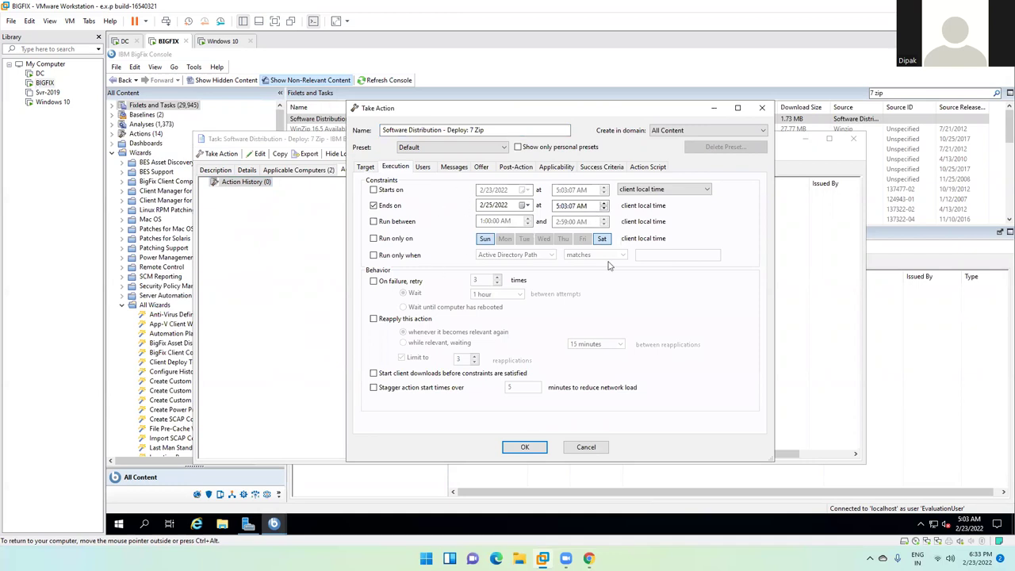
{"action": "left_click", "coordinate": [424, 169]}
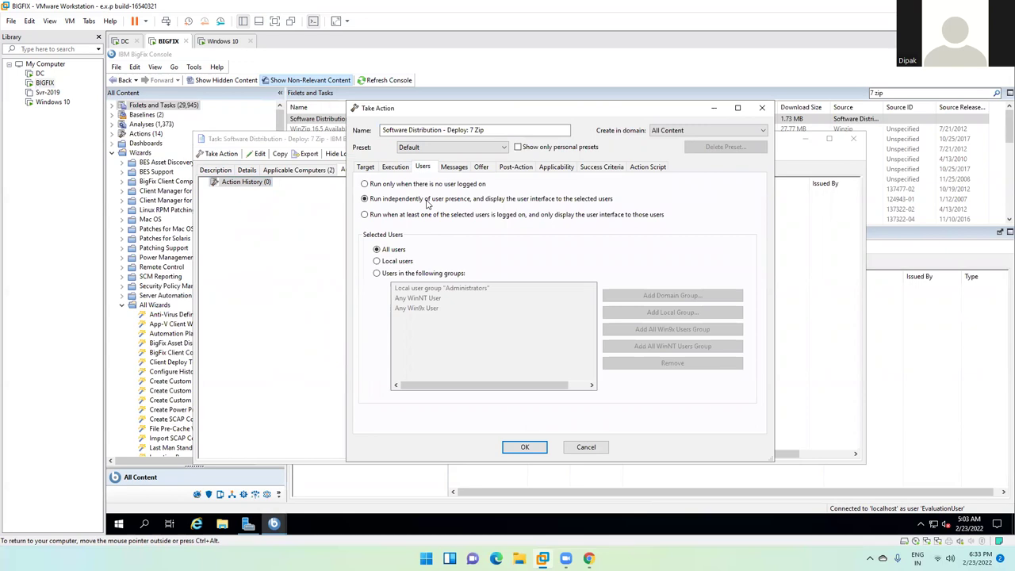
{"action": "left_click", "coordinate": [448, 166]}
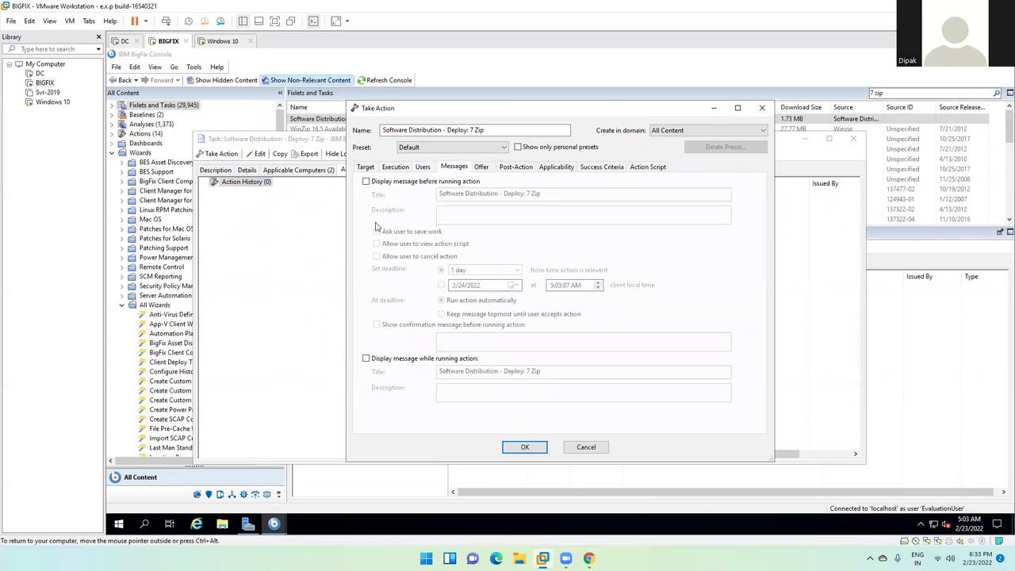
{"action": "left_click", "coordinate": [366, 183]}
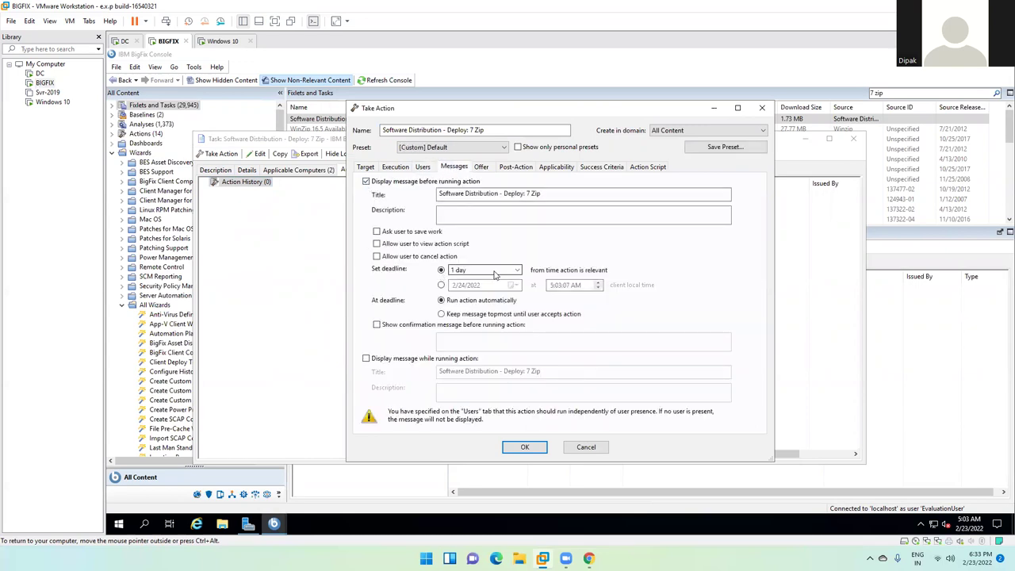
{"action": "left_click", "coordinate": [519, 271]}
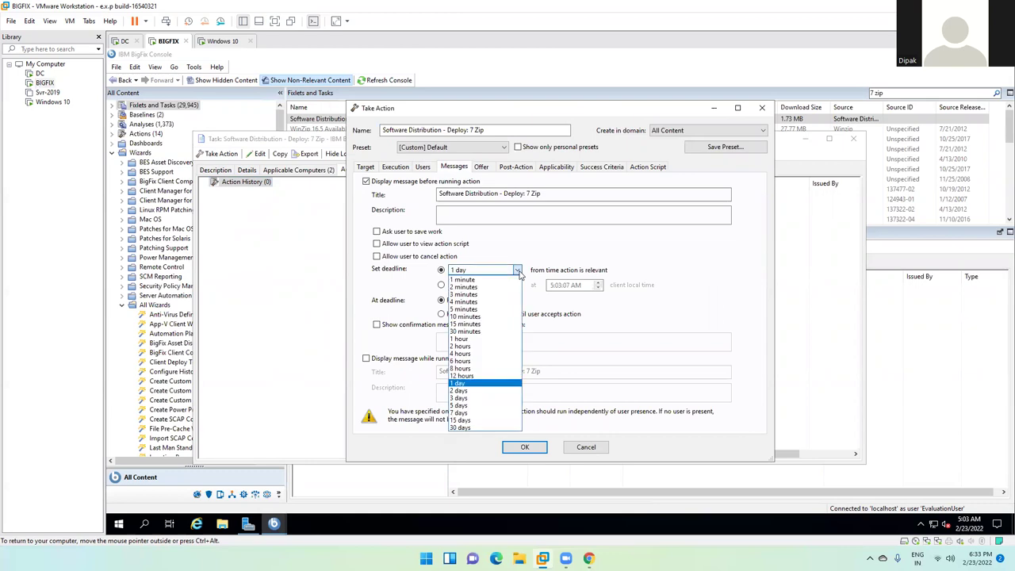
{"action": "left_click", "coordinate": [464, 281]}
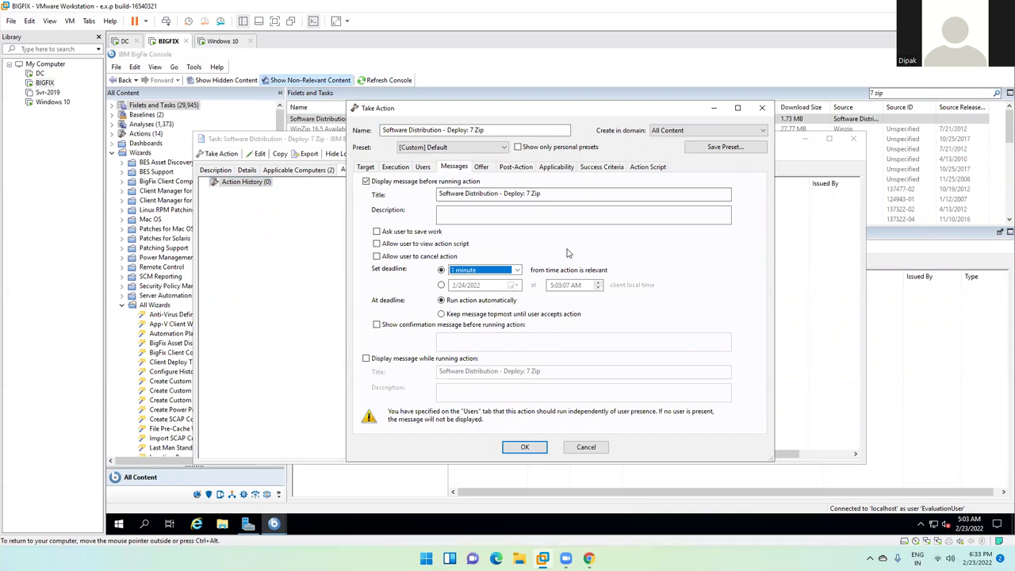
{"action": "left_click", "coordinate": [481, 168]}
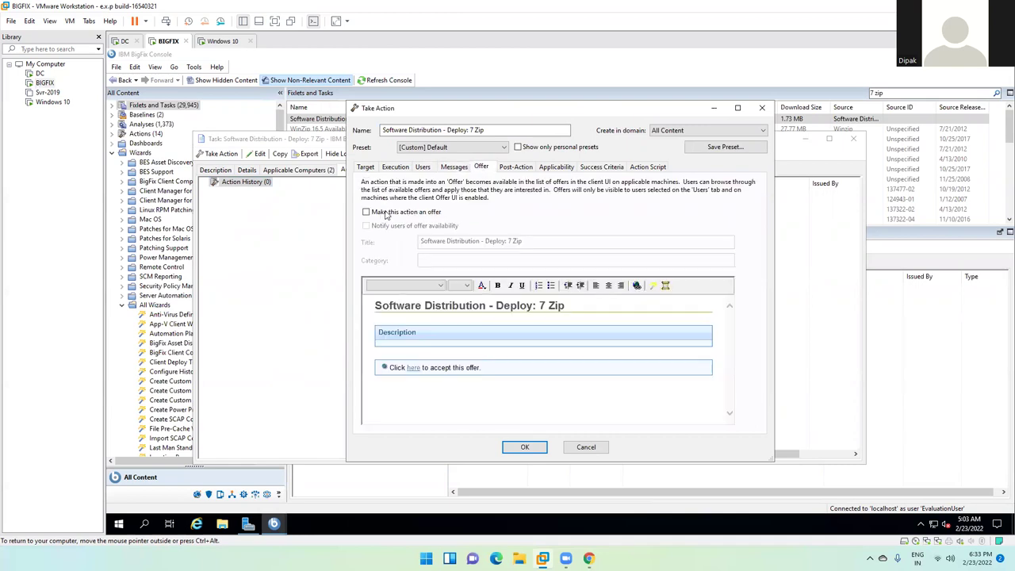
{"action": "left_click", "coordinate": [386, 212]}
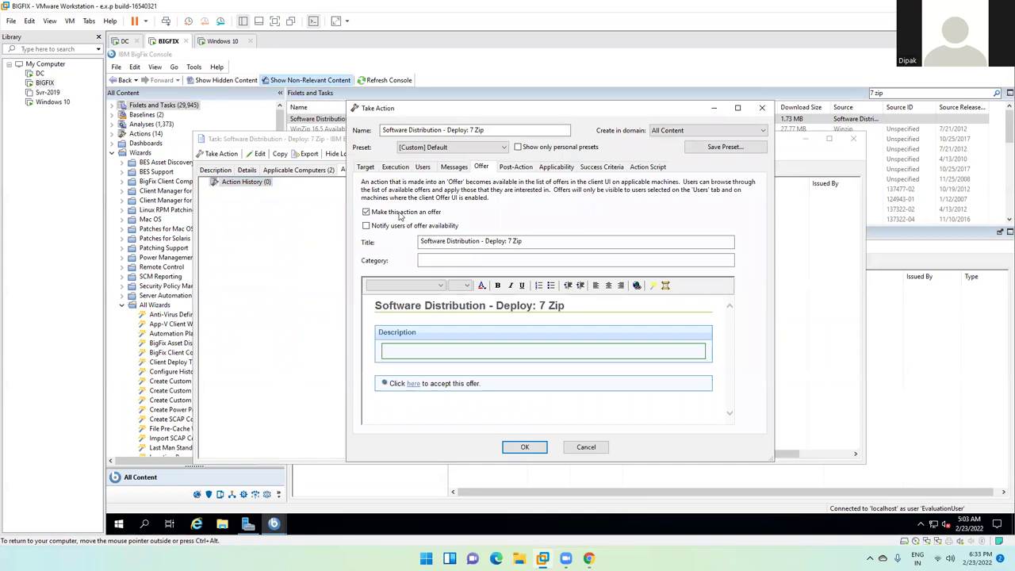
Target WIN10, issue the 7 Zip deploy action, and switch to the Windows 10 client tab
{"action": "left_click", "coordinate": [366, 168]}
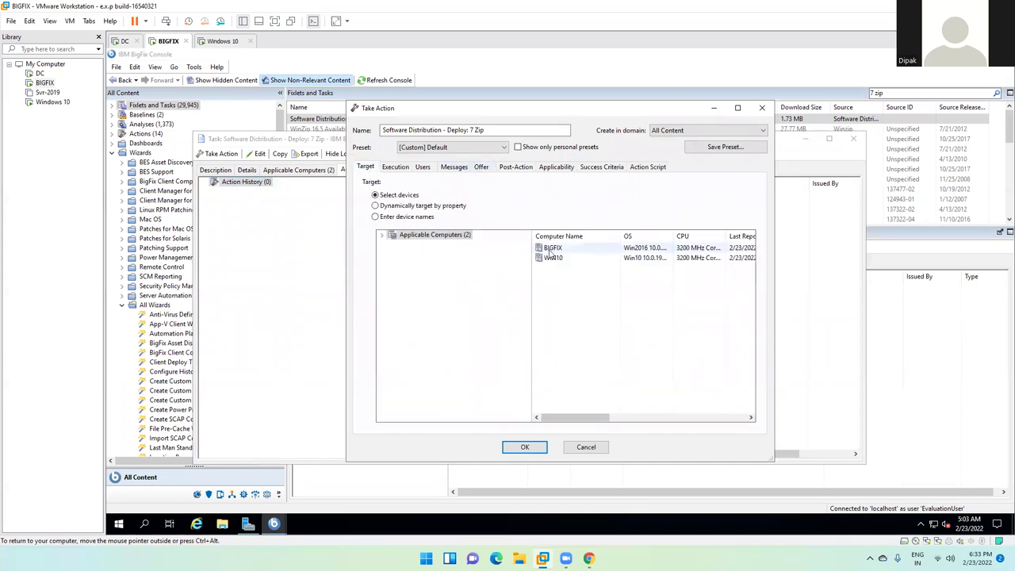
{"action": "left_click", "coordinate": [570, 263]}
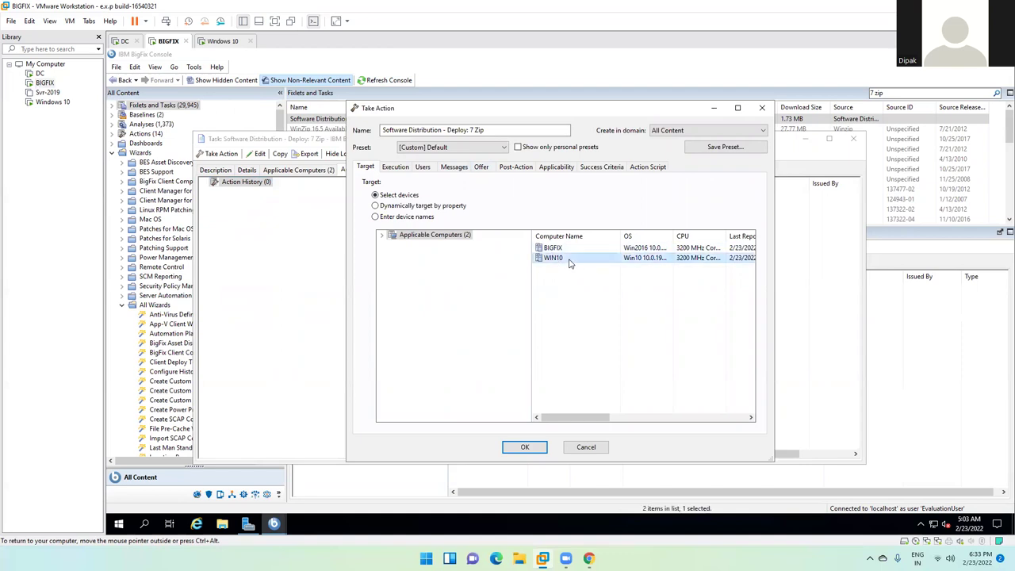
{"action": "left_click", "coordinate": [529, 447]}
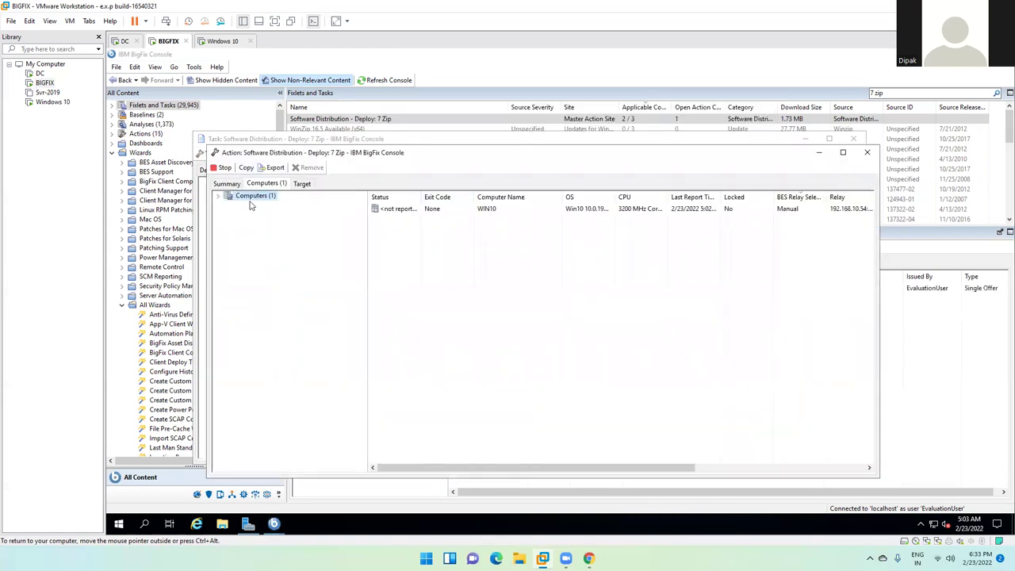
{"action": "left_click", "coordinate": [224, 41]}
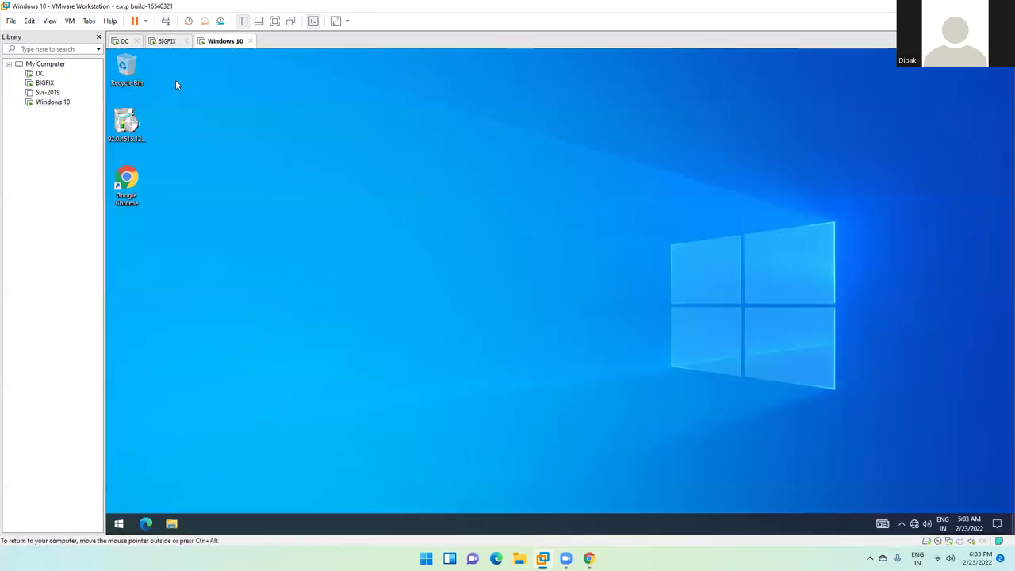
{"action": "left_click", "coordinate": [167, 41]}
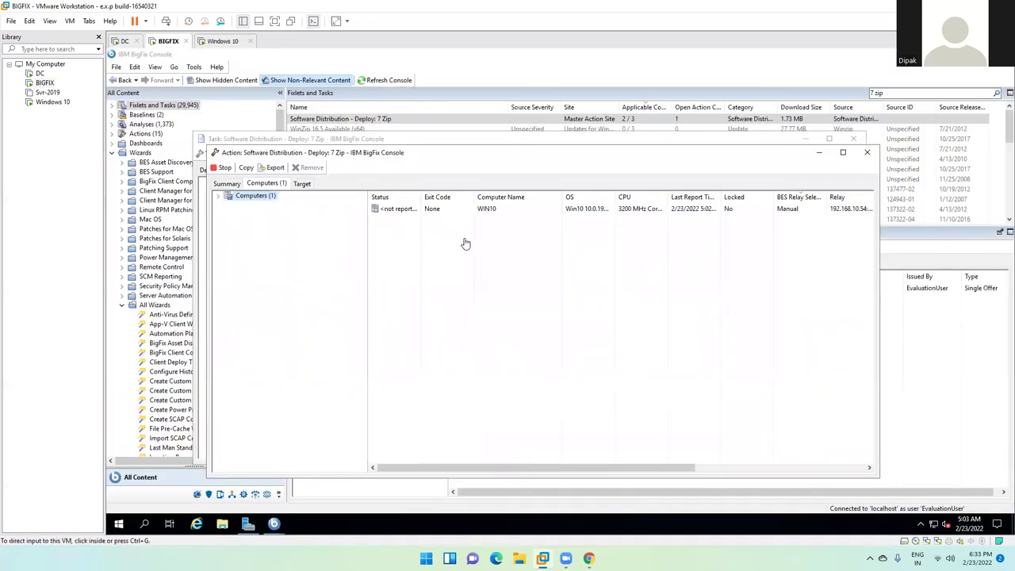
On the Windows 10 client, find 'big' in Start and launch IBM BigFix Support Center
{"action": "left_click", "coordinate": [225, 43]}
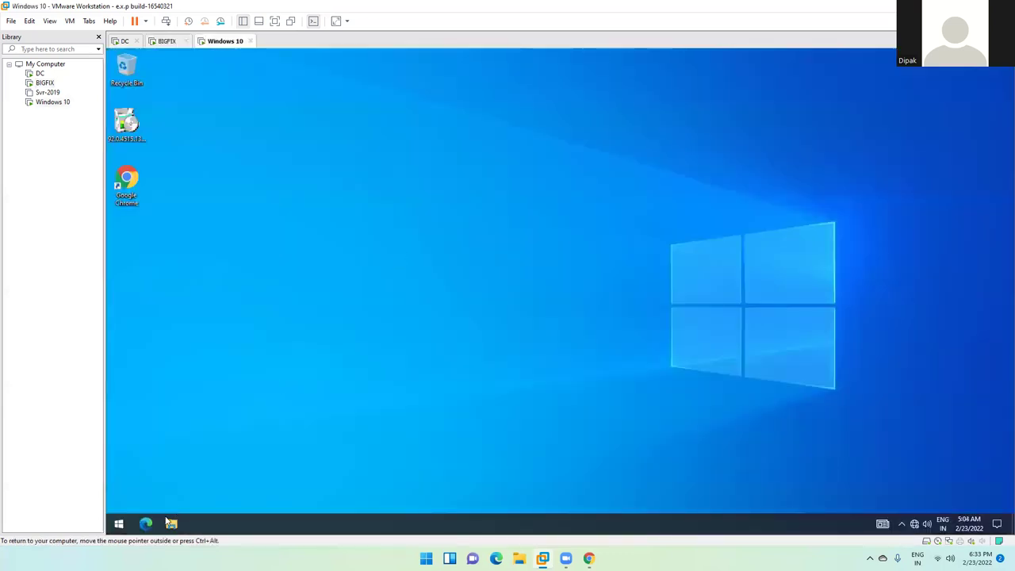
{"action": "left_click", "coordinate": [116, 525]}
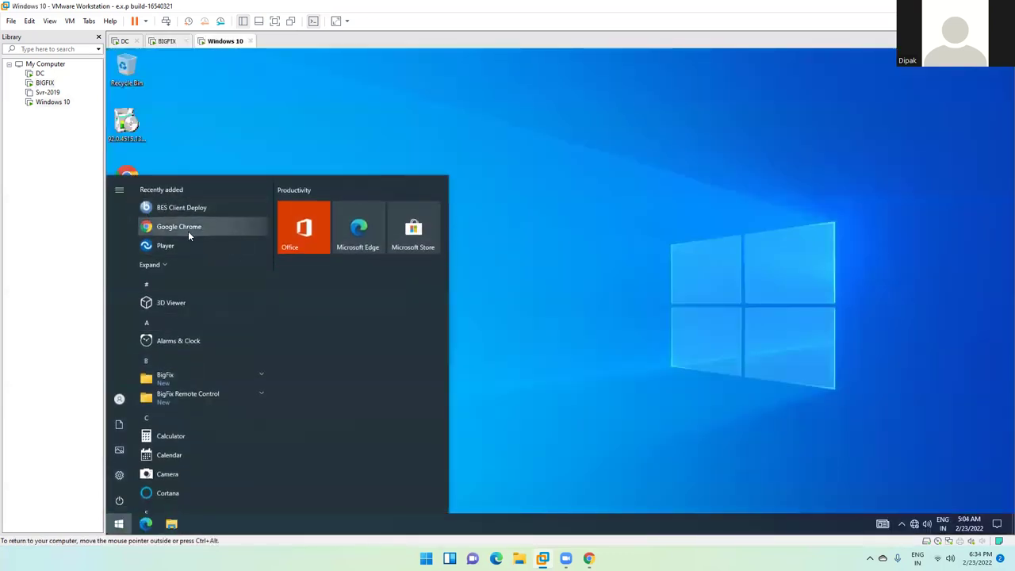
{"action": "type", "text": "big"}
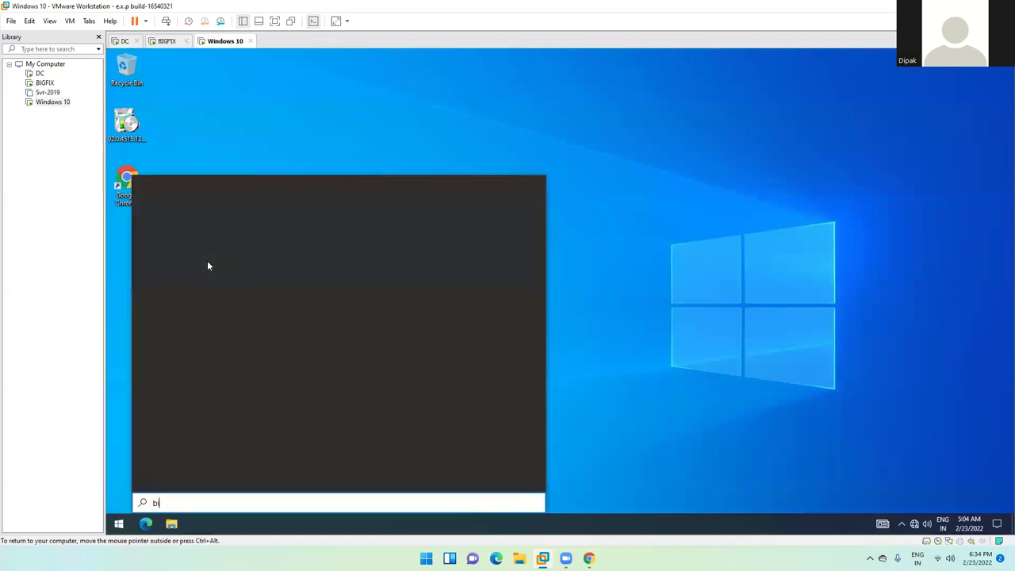
{"action": "left_click", "coordinate": [217, 231]}
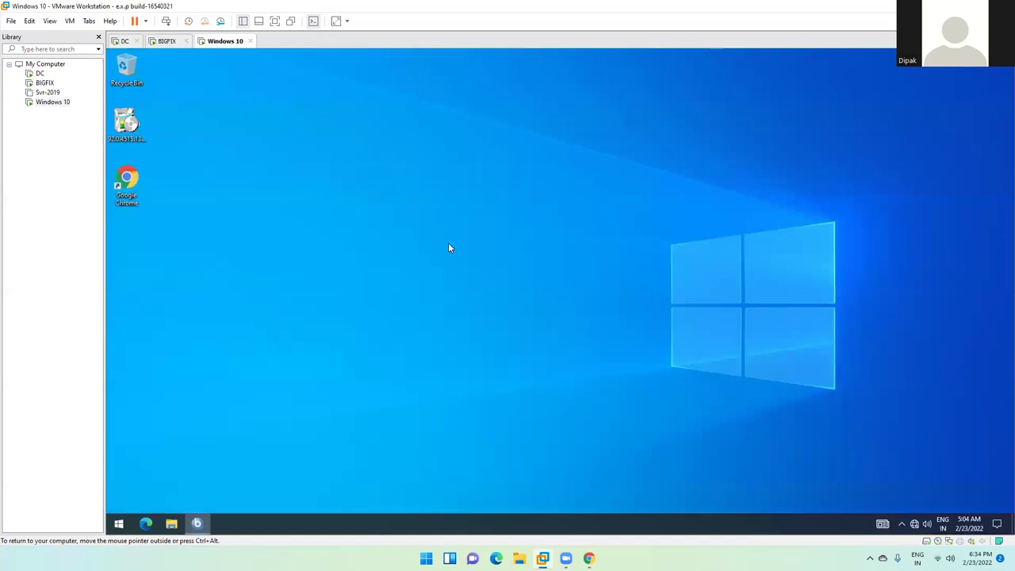
Accept the 7 Zip deployment offer from the Offers list
{"action": "left_click", "coordinate": [397, 163]}
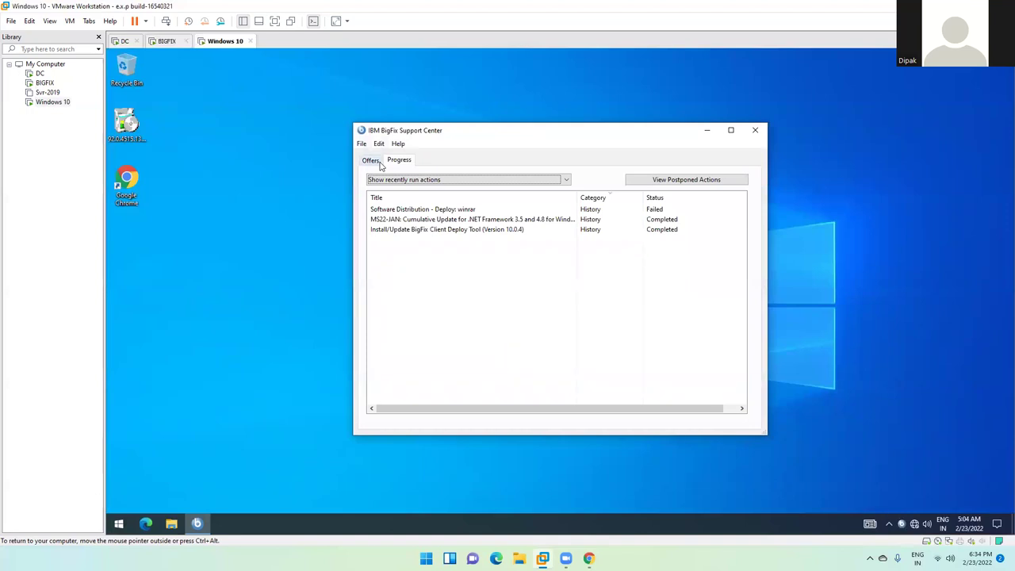
{"action": "left_click", "coordinate": [370, 162]}
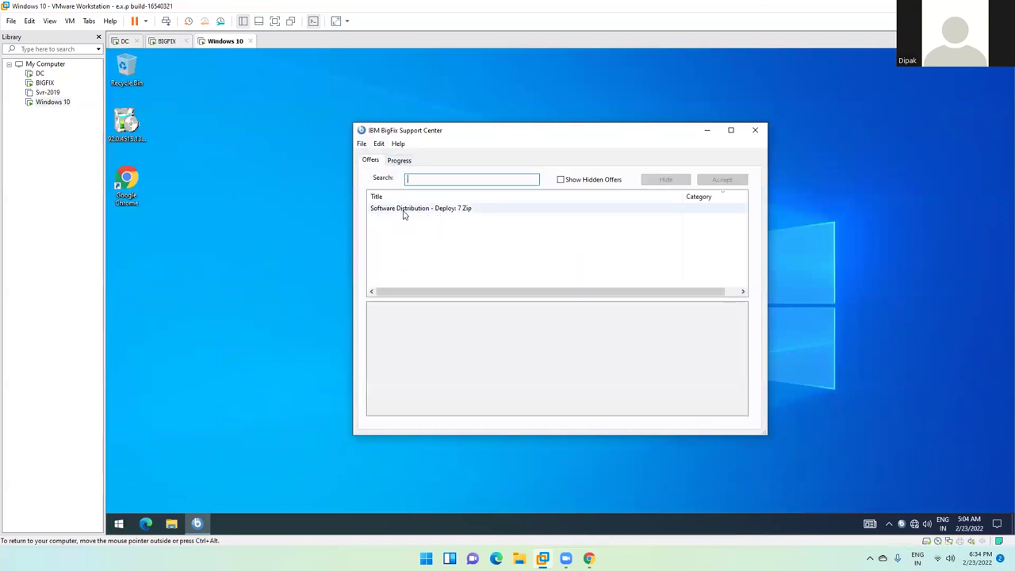
{"action": "left_click", "coordinate": [446, 209]}
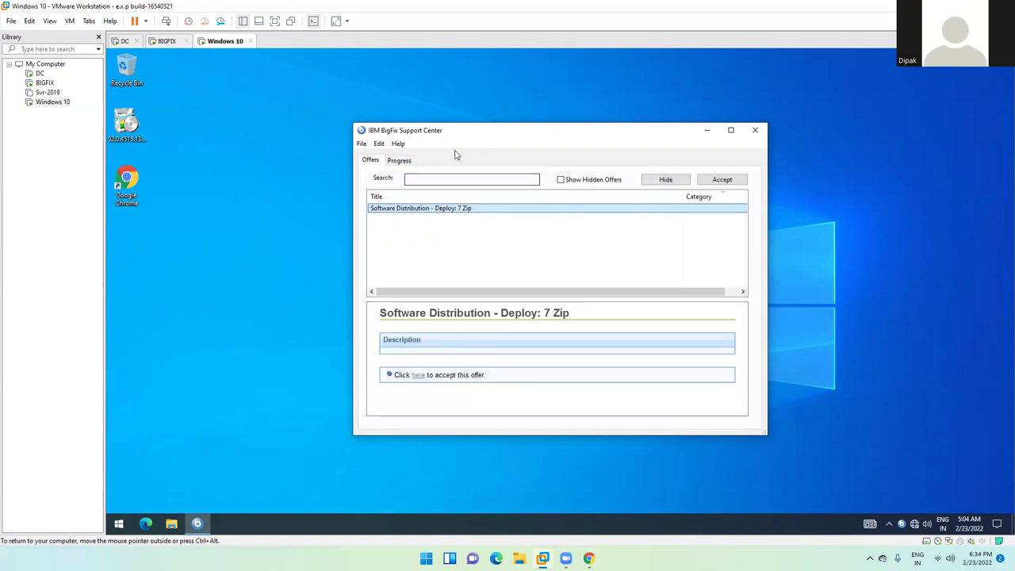
{"action": "left_click_drag", "start_coordinate": [419, 130], "coordinate": [447, 102]}
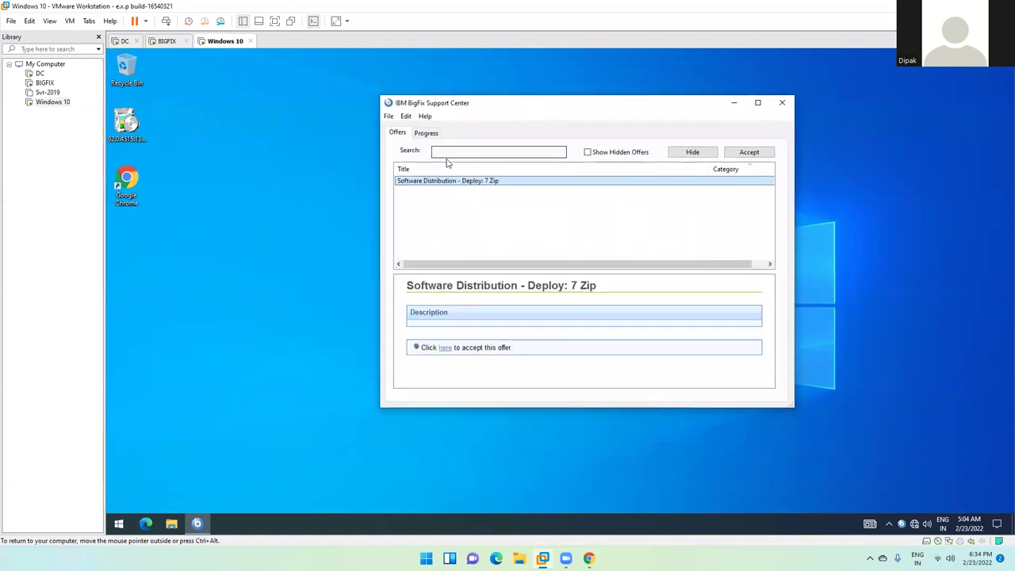
{"action": "left_click", "coordinate": [445, 349]}
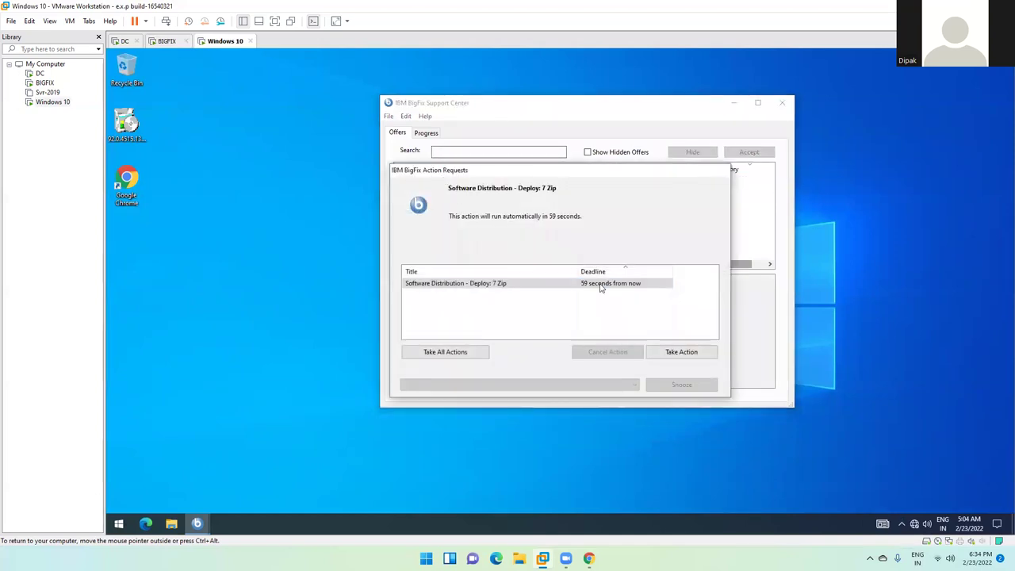
Select the pending 7 Zip action request and run it now with Take Action
{"action": "left_click", "coordinate": [577, 288]}
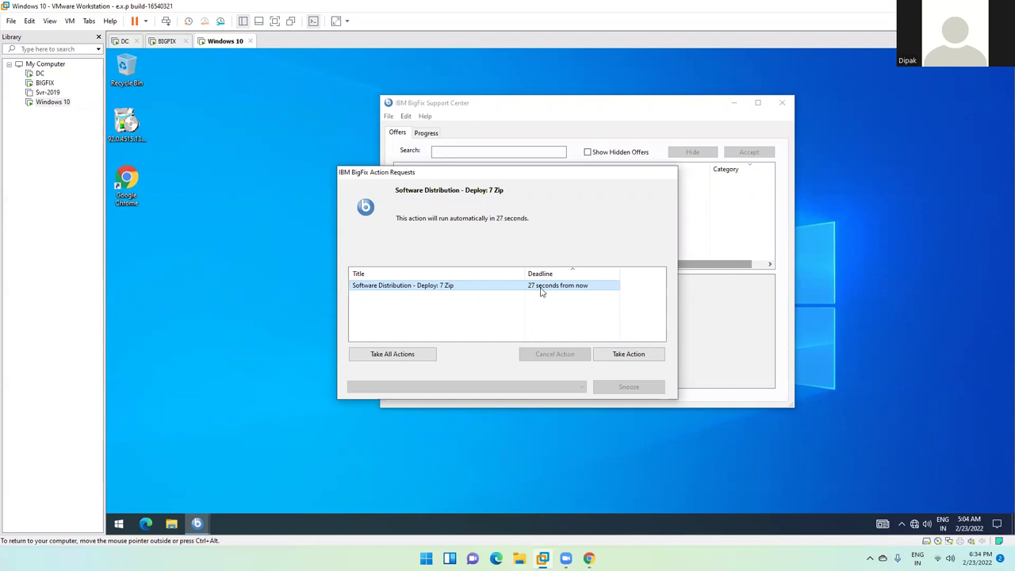
{"action": "left_click", "coordinate": [612, 354]}
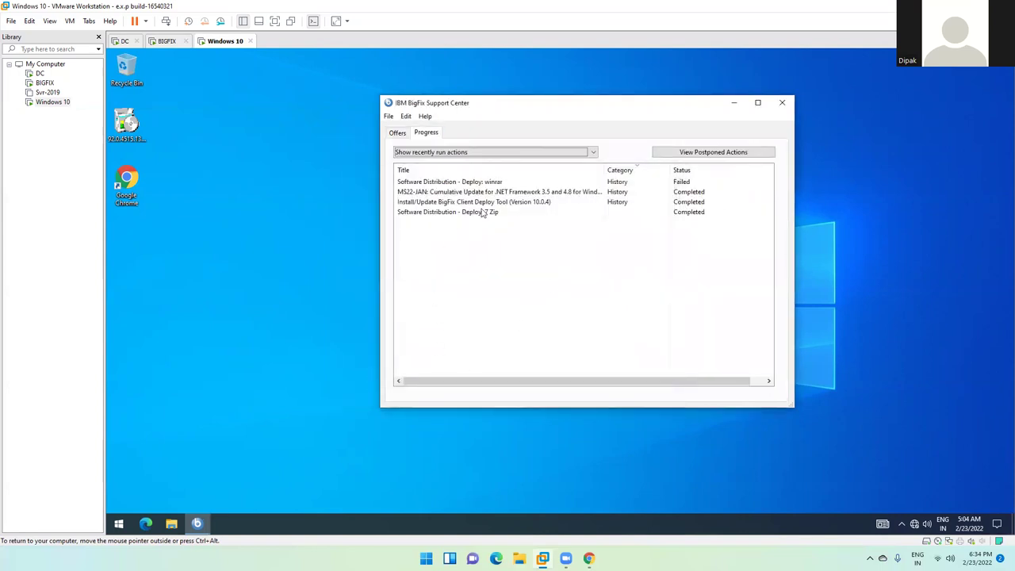
Confirm 7 Zip shows Completed, then launch and close 7-Zip File Manager from Start
{"action": "left_click", "coordinate": [542, 215]}
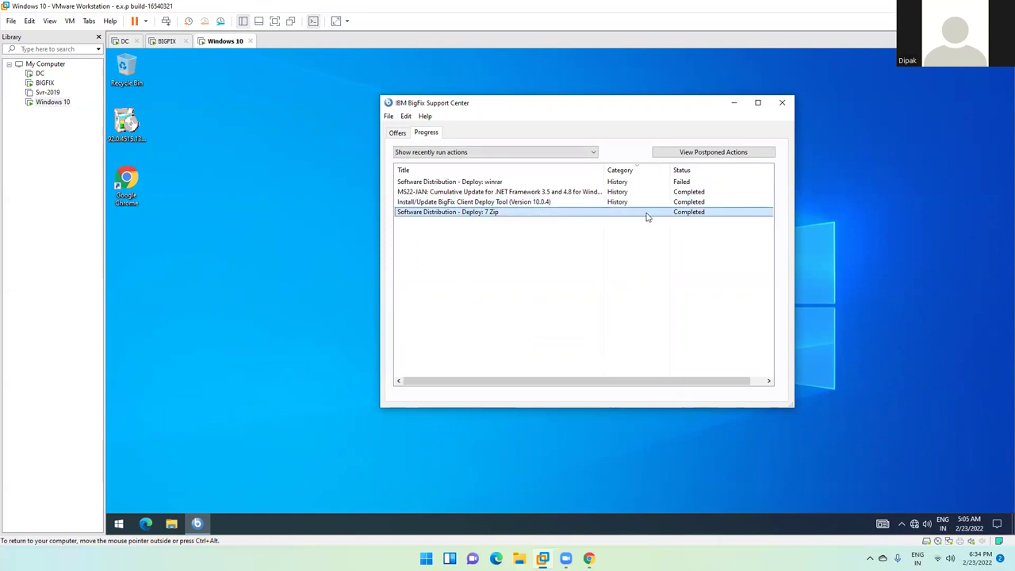
{"action": "left_click", "coordinate": [118, 524]}
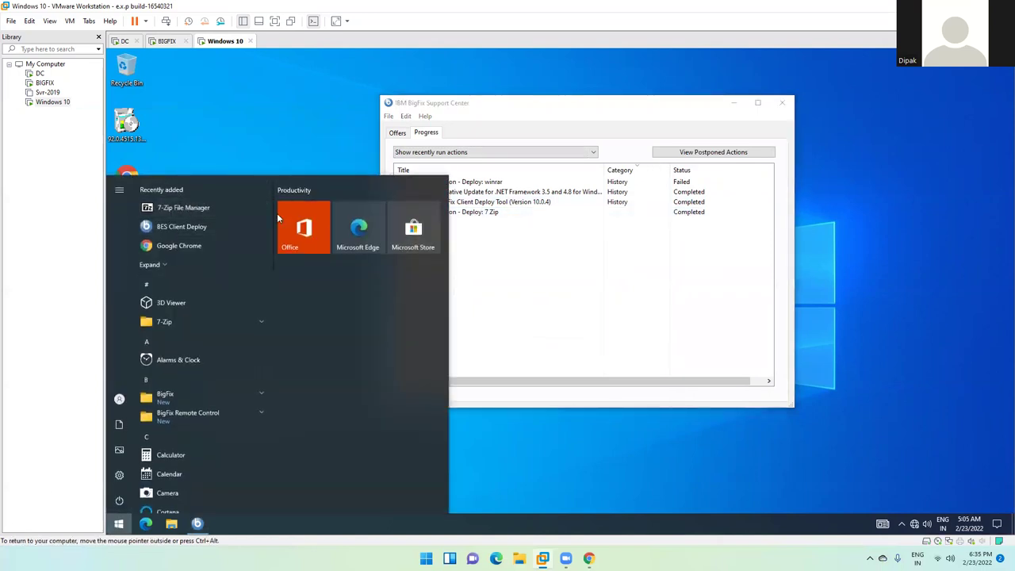
{"action": "left_click", "coordinate": [620, 279]}
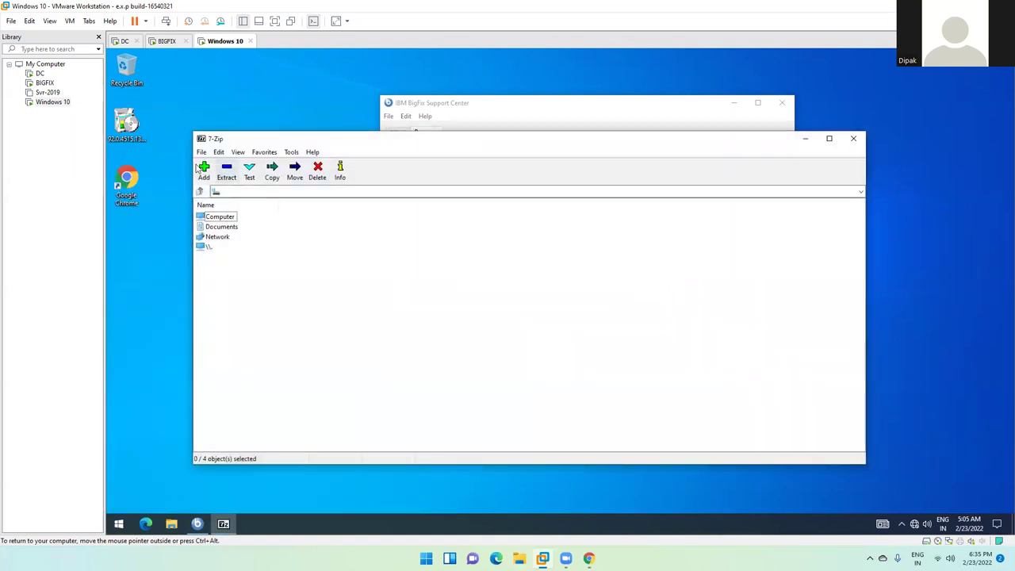
{"action": "left_click", "coordinate": [855, 141]}
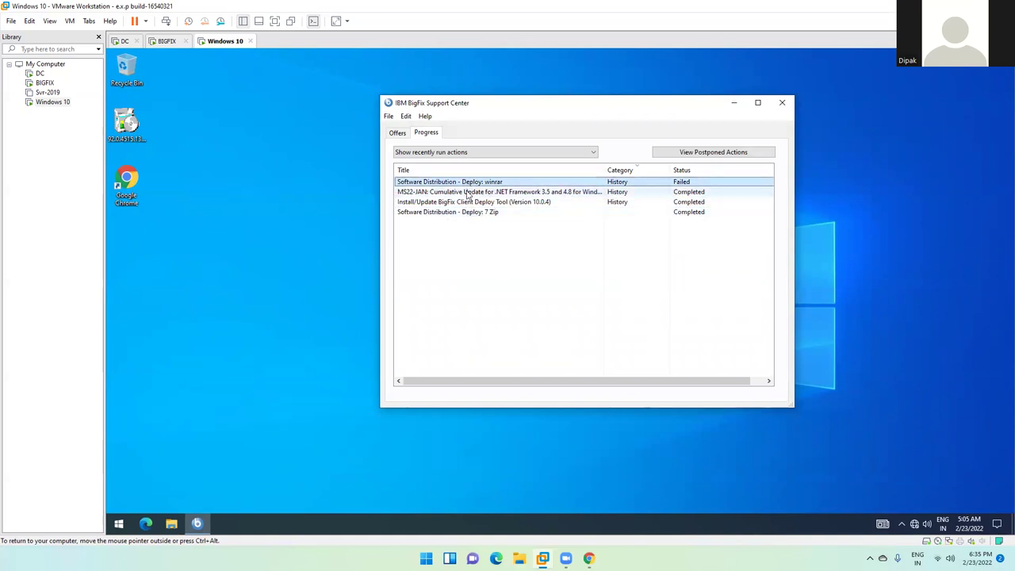
Sort recent actions by Title and inspect the MS22-JAN, deploy tool and winrar actions
{"action": "left_click", "coordinate": [490, 169]}
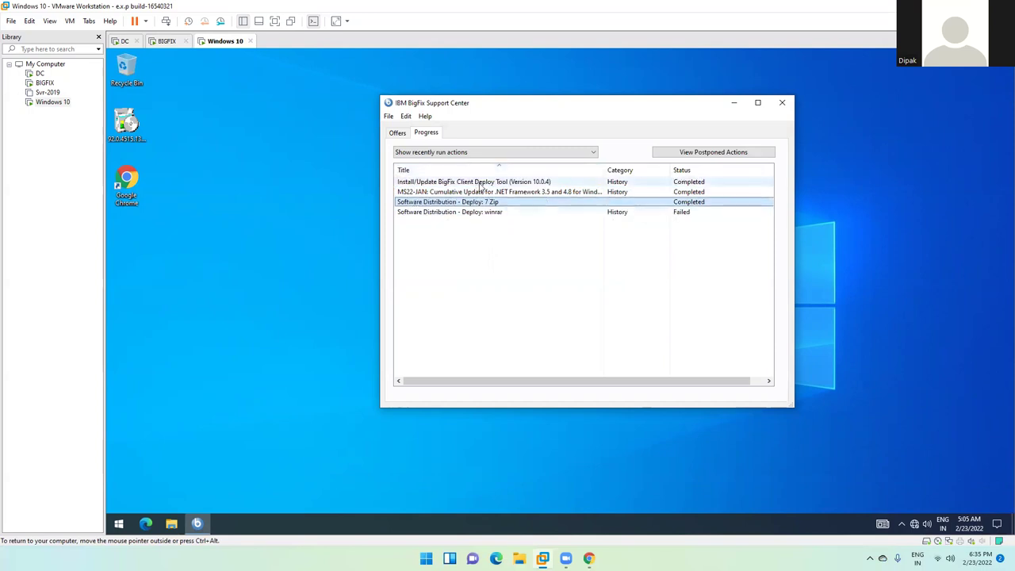
{"action": "left_click", "coordinate": [502, 168]}
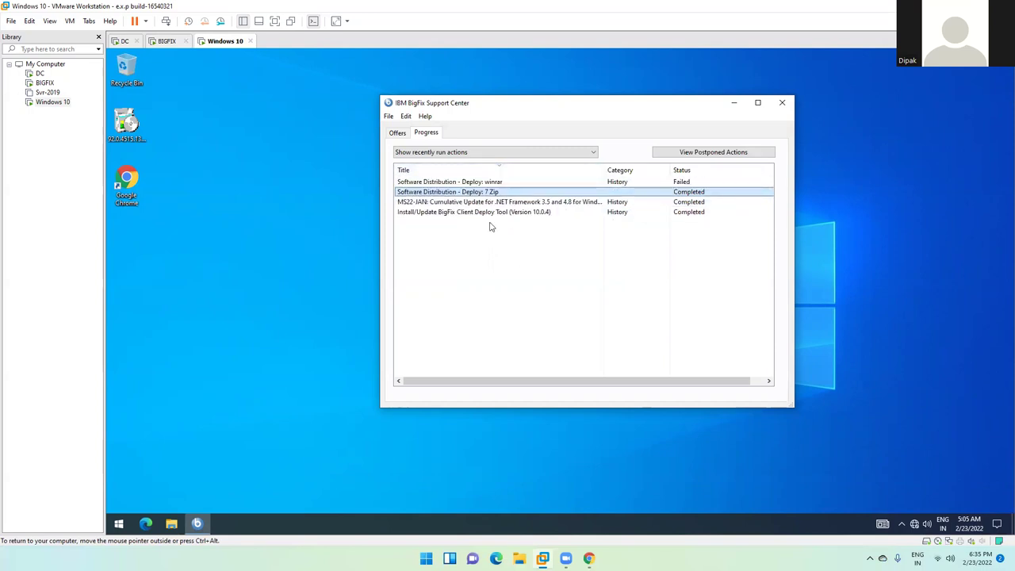
{"action": "left_click", "coordinate": [481, 202]}
{"action": "left_click", "coordinate": [474, 212]}
{"action": "left_click", "coordinate": [485, 181]}
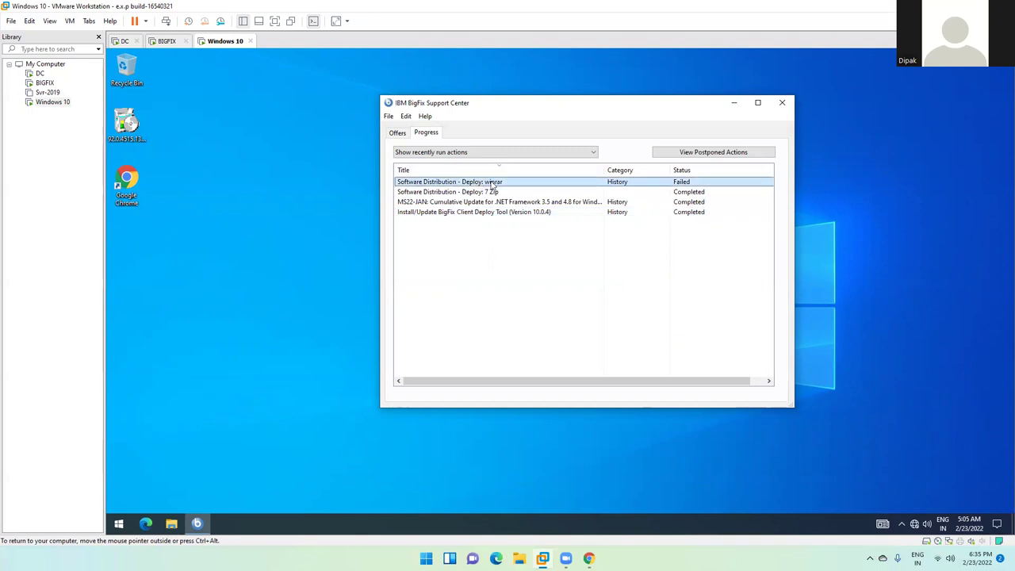